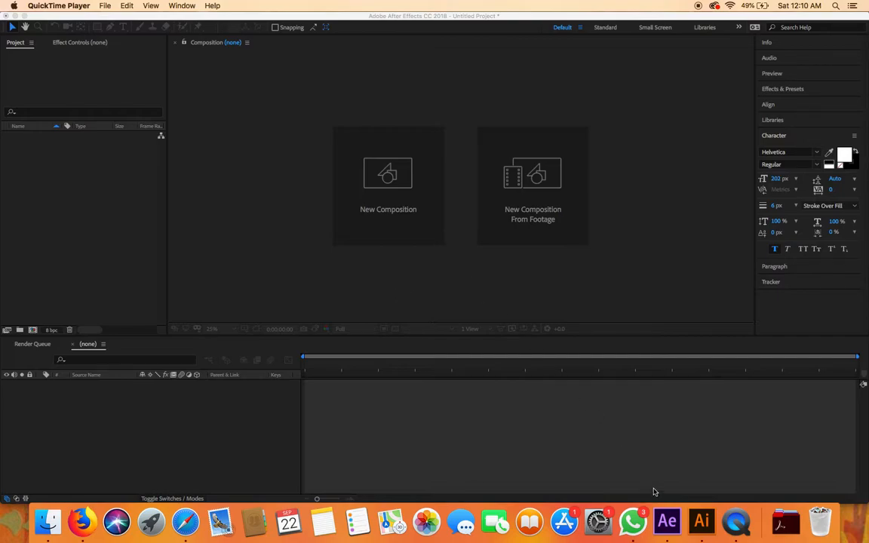
Switch to Illustrator and rotate the blue star slightly so that it stands upright.
{"action": "left_click", "coordinate": [701, 522]}
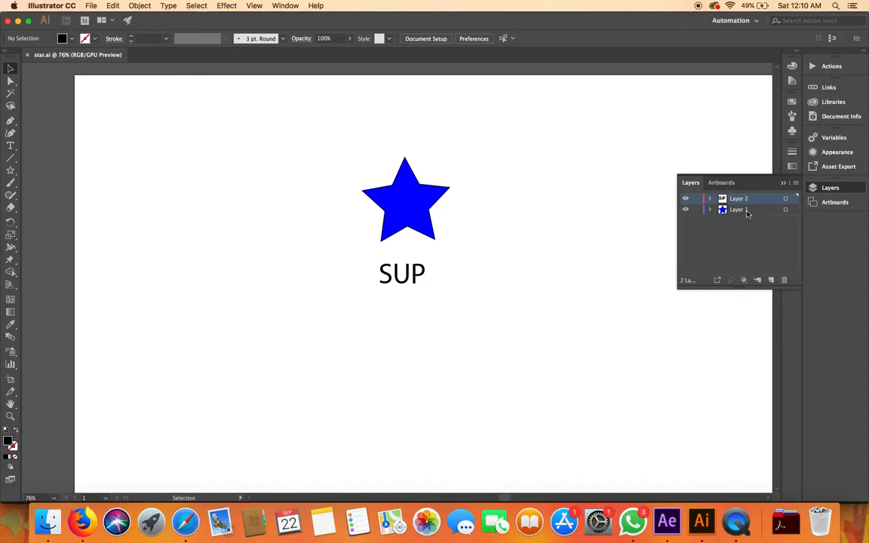
{"action": "left_click", "coordinate": [424, 208]}
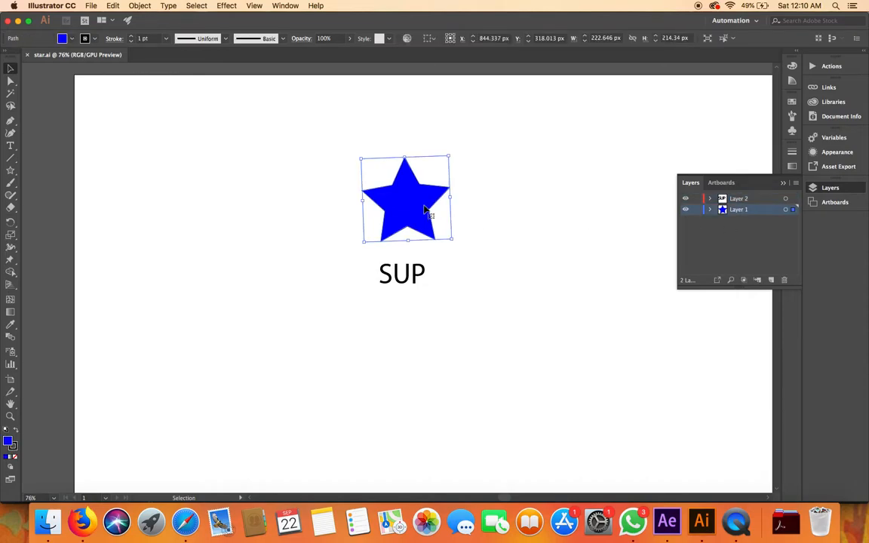
{"action": "left_click_drag", "start_coordinate": [453, 151], "coordinate": [454, 155]}
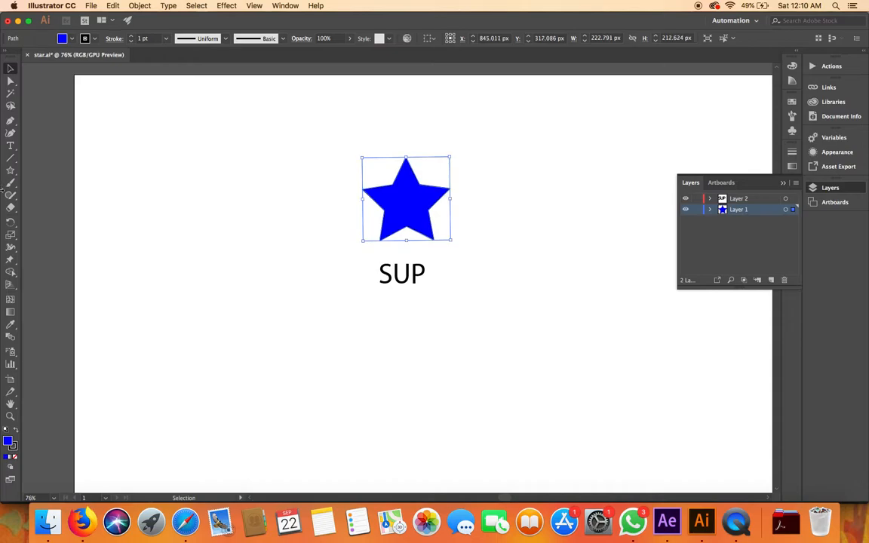
Rename Layer 2 to text and Layer 1 to star.
{"action": "left_click", "coordinate": [724, 198]}
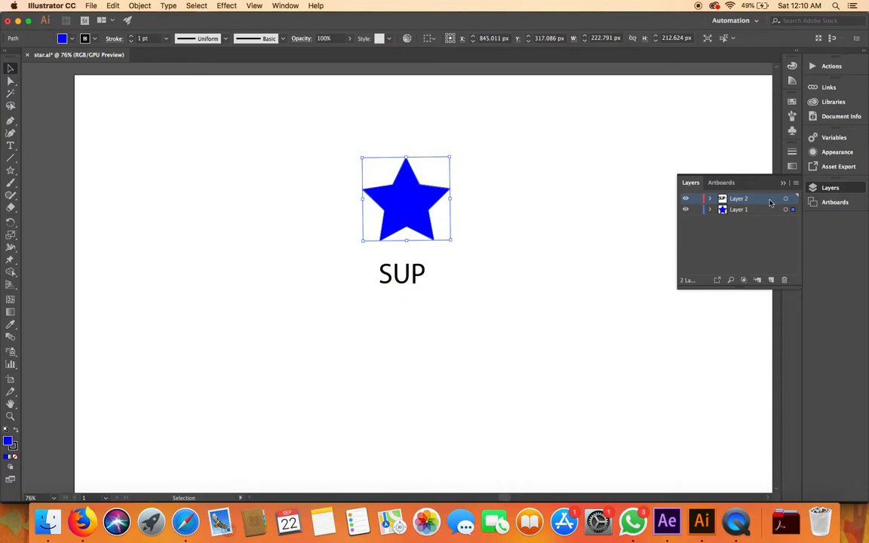
{"action": "double_click", "coordinate": [740, 199]}
{"action": "type", "text": "text"}
{"action": "double_click", "coordinate": [738, 210]}
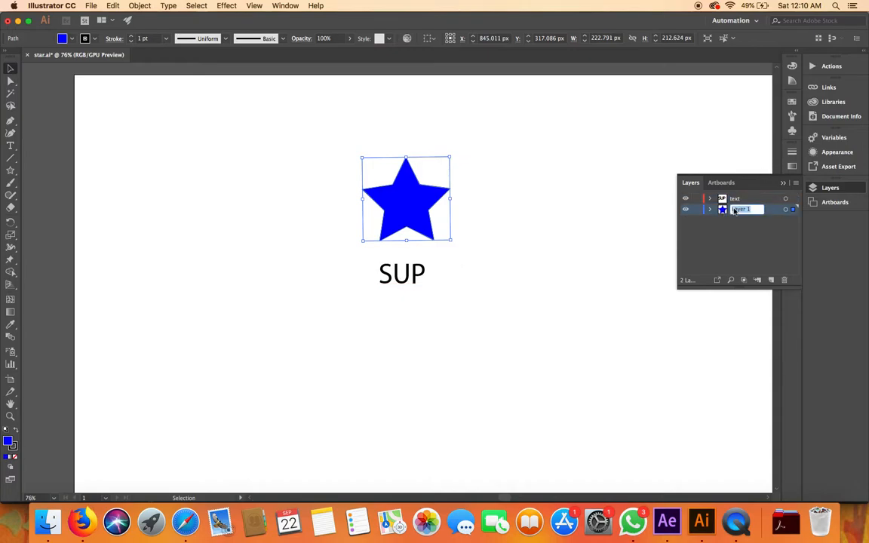
{"action": "type", "text": "star"}
{"action": "key", "text": "Return"}
{"action": "left_click", "coordinate": [565, 325]}
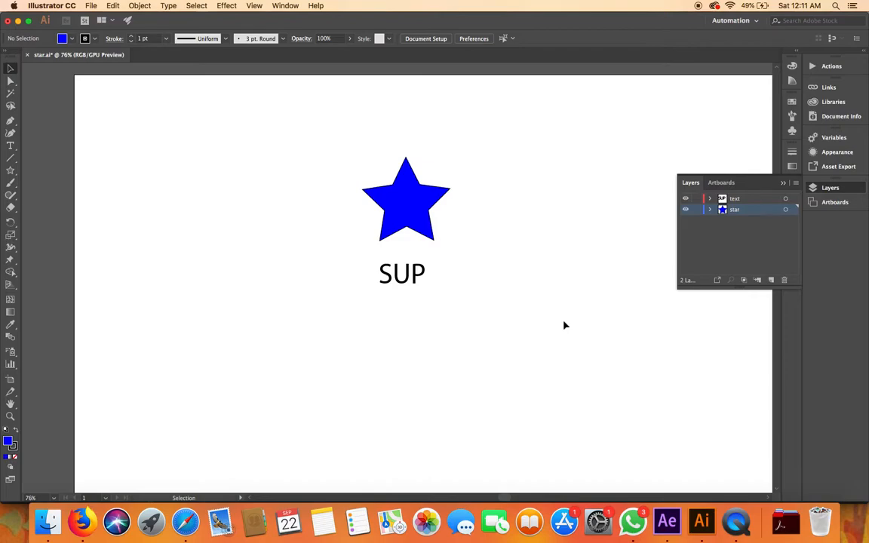
Save the star.ai document under its existing name.
{"action": "key", "text": "super+shift+s"}
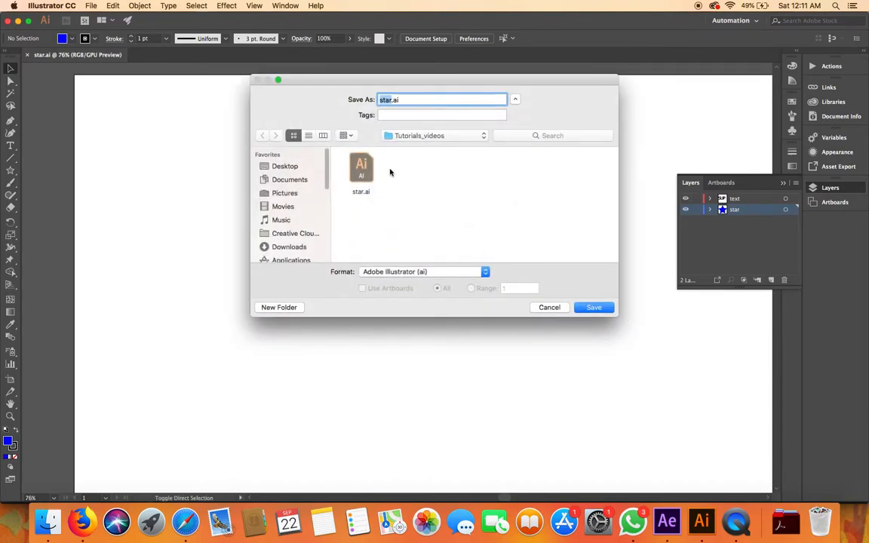
{"action": "left_click", "coordinate": [549, 309]}
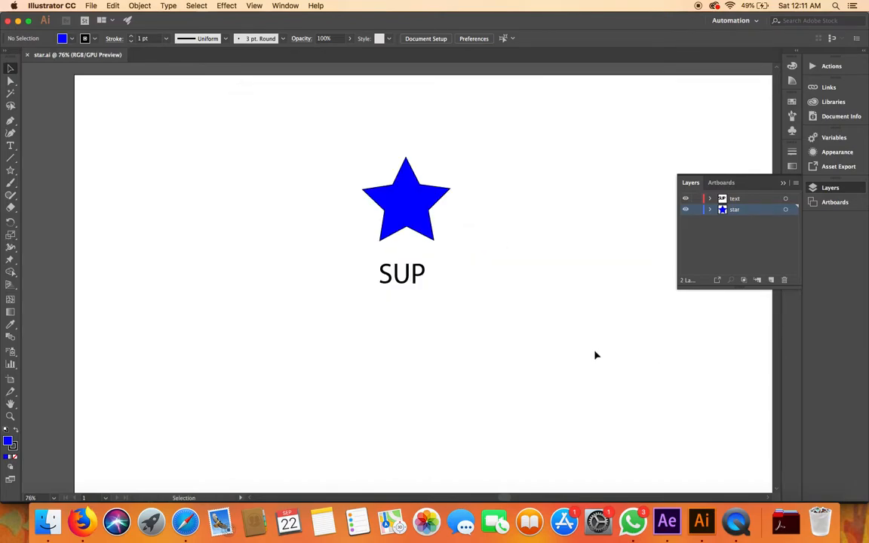
Switch to After Effects and create a 1920 x 1080, 24 fps, five-second composition named Comp 1 with a white background.
{"action": "left_click", "coordinate": [667, 522]}
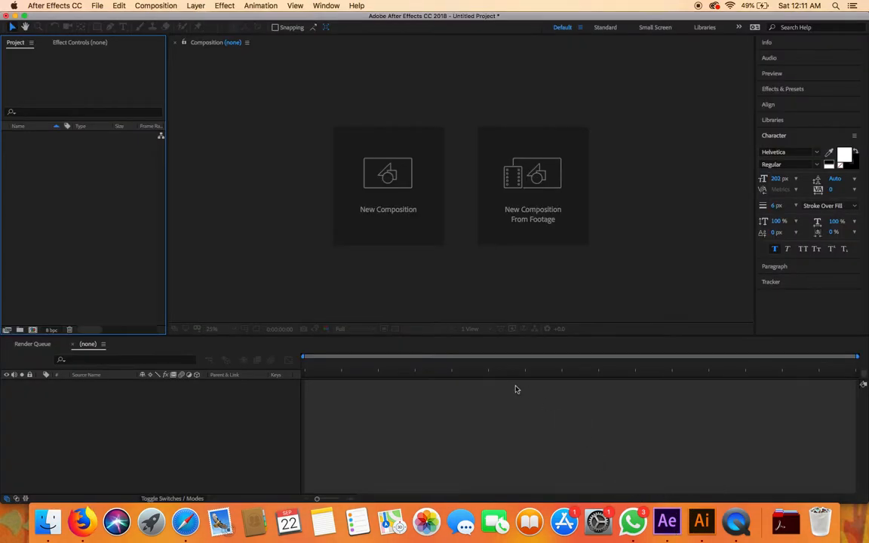
{"action": "left_click", "coordinate": [379, 171]}
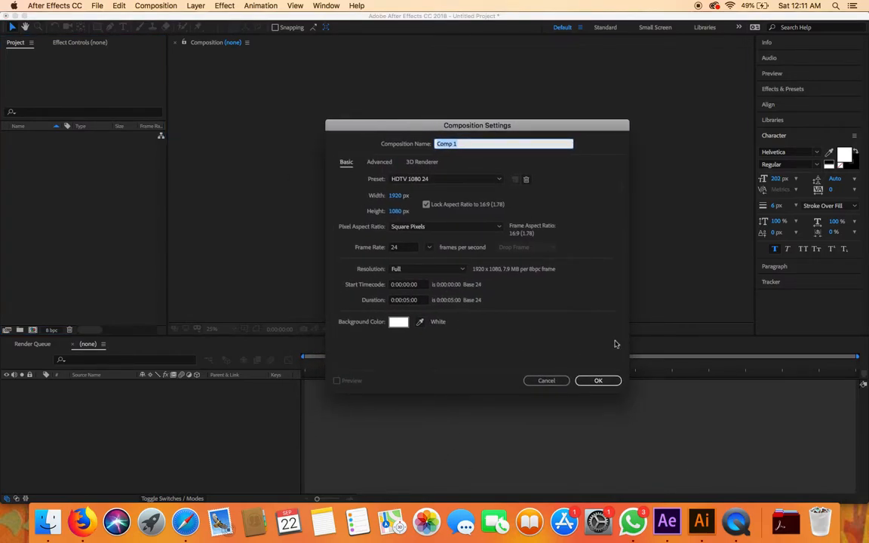
{"action": "left_click", "coordinate": [398, 322]}
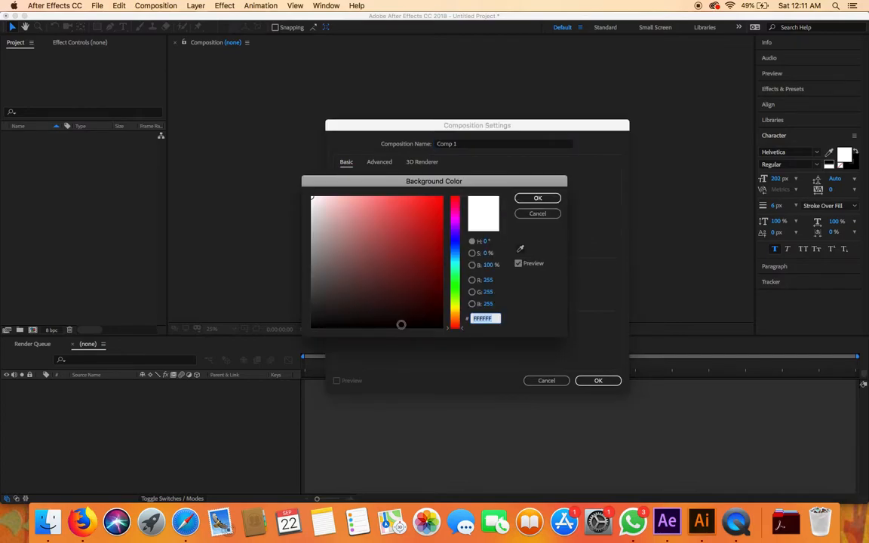
{"action": "left_click", "coordinate": [548, 197]}
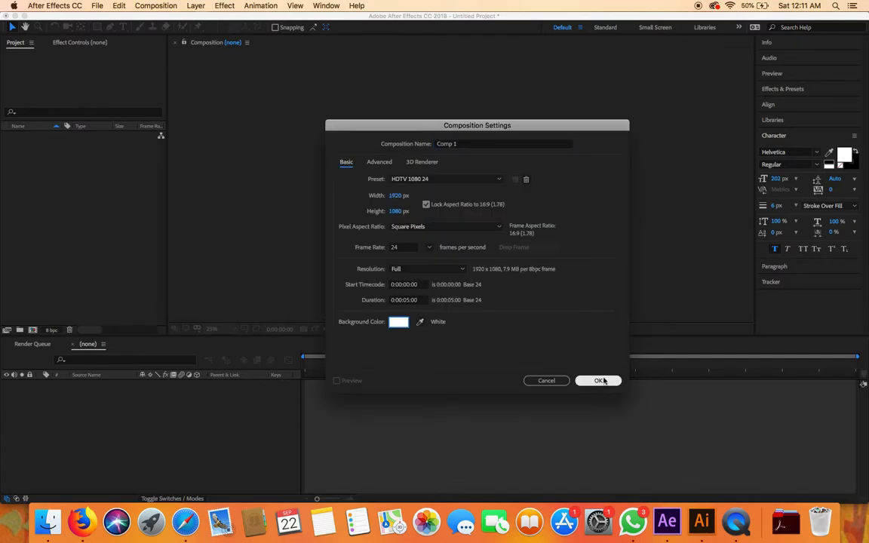
{"action": "left_click", "coordinate": [603, 381]}
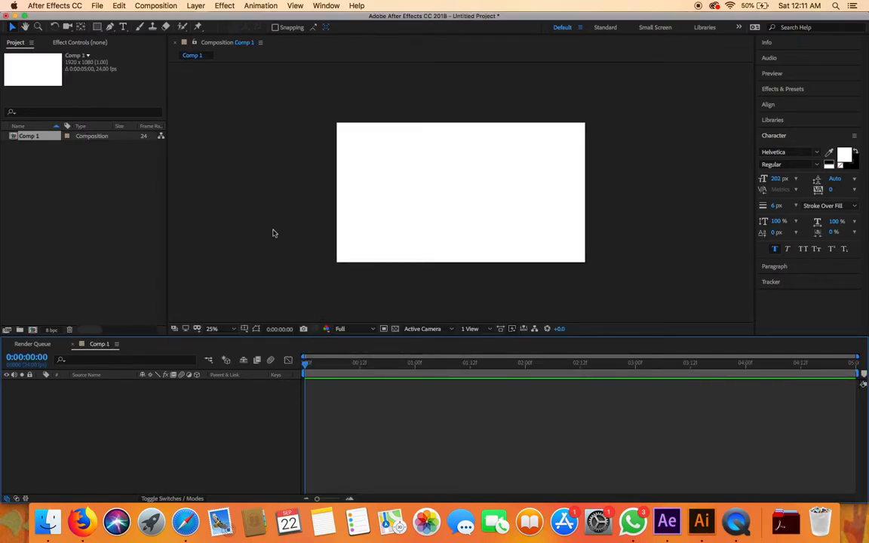
Import star.ai from the Tutorials_videos folder as Composition - Retain Layer Sizes.
{"action": "right_click", "coordinate": [70, 230]}
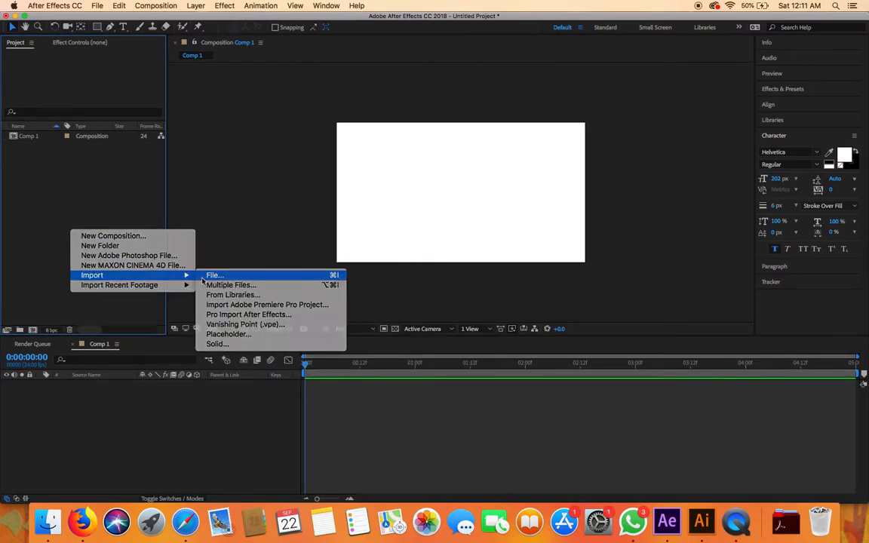
{"action": "left_click", "coordinate": [204, 276]}
{"action": "left_click", "coordinate": [360, 128]}
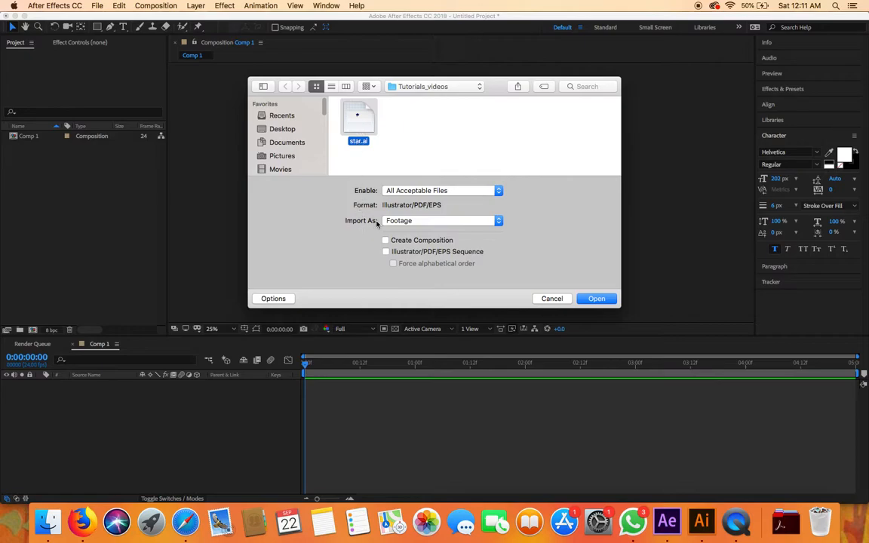
{"action": "left_click", "coordinate": [406, 221]}
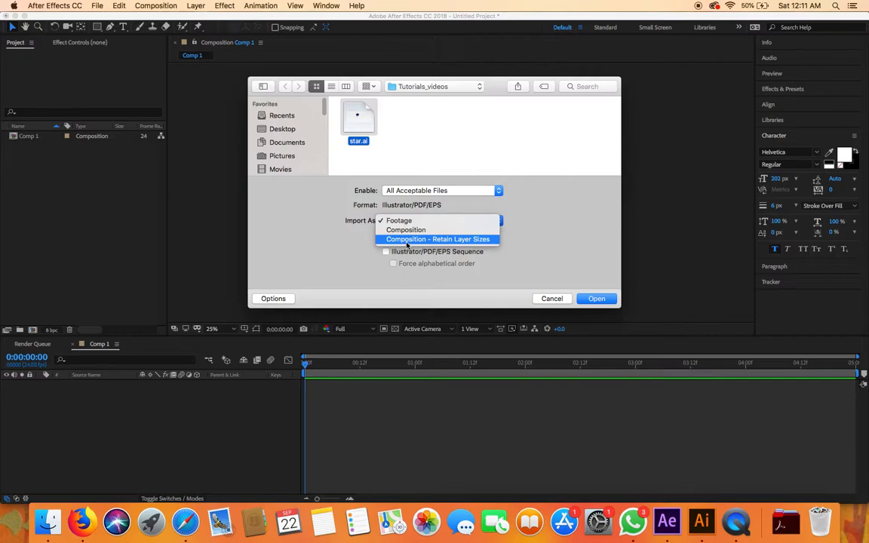
{"action": "left_click", "coordinate": [411, 239]}
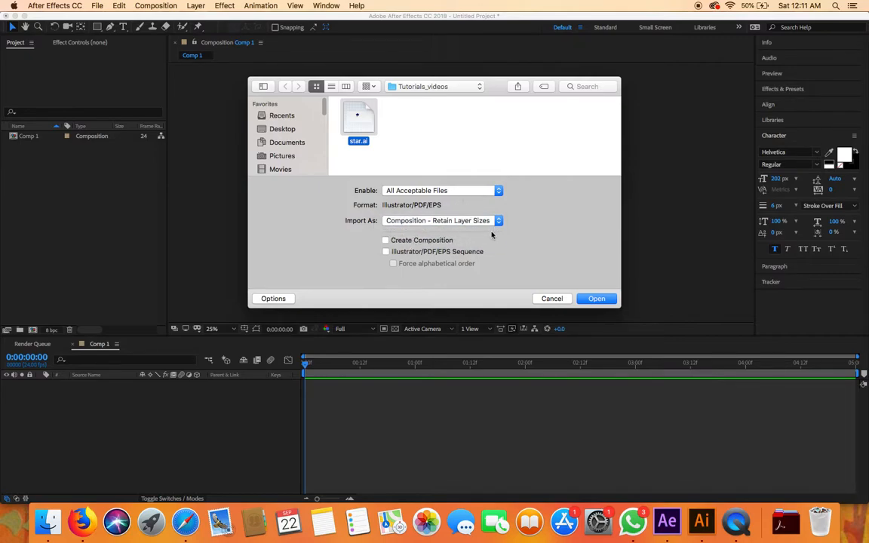
{"action": "left_click", "coordinate": [596, 299]}
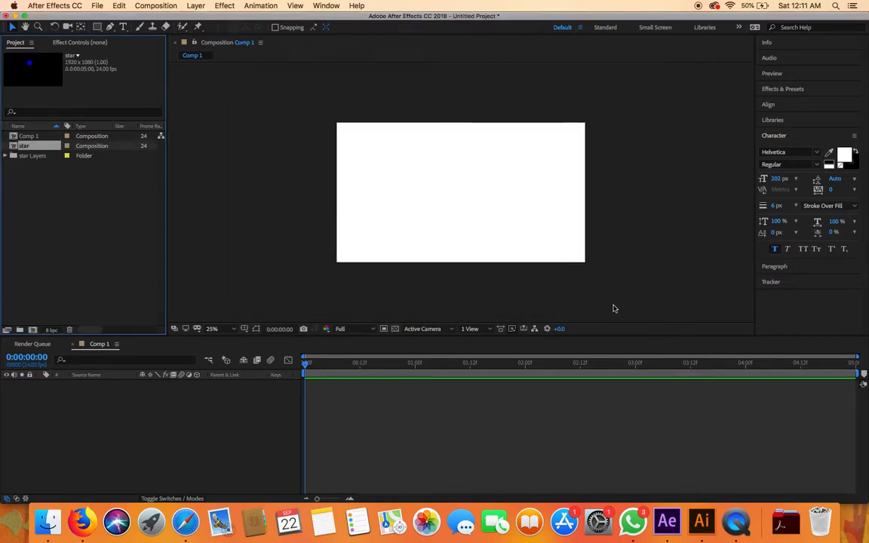
Open the imported star composition and set its background color to white (FFFFFF).
{"action": "double_click", "coordinate": [34, 148]}
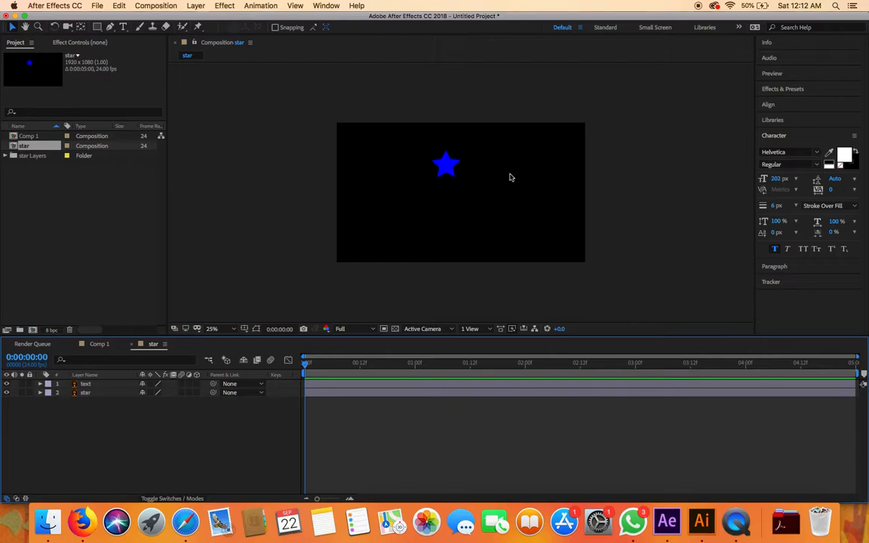
{"action": "left_click", "coordinate": [165, 347]}
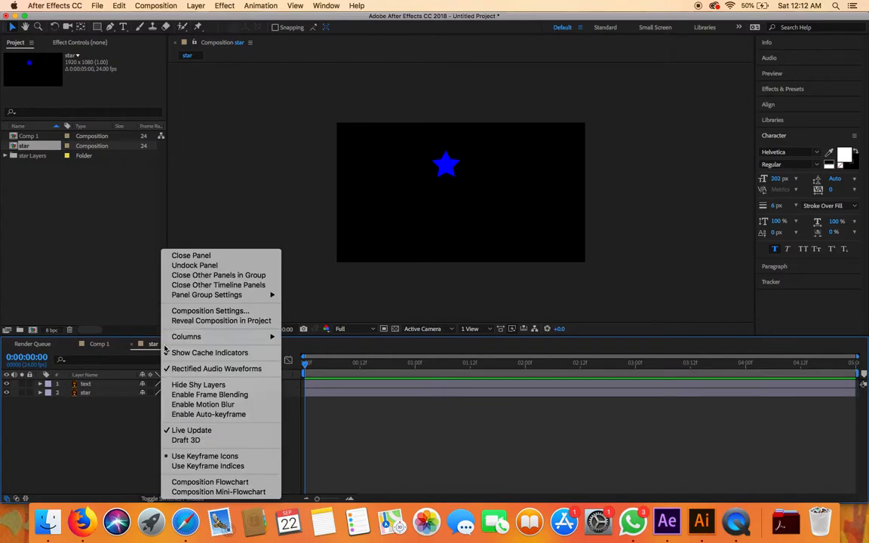
{"action": "left_click", "coordinate": [222, 312]}
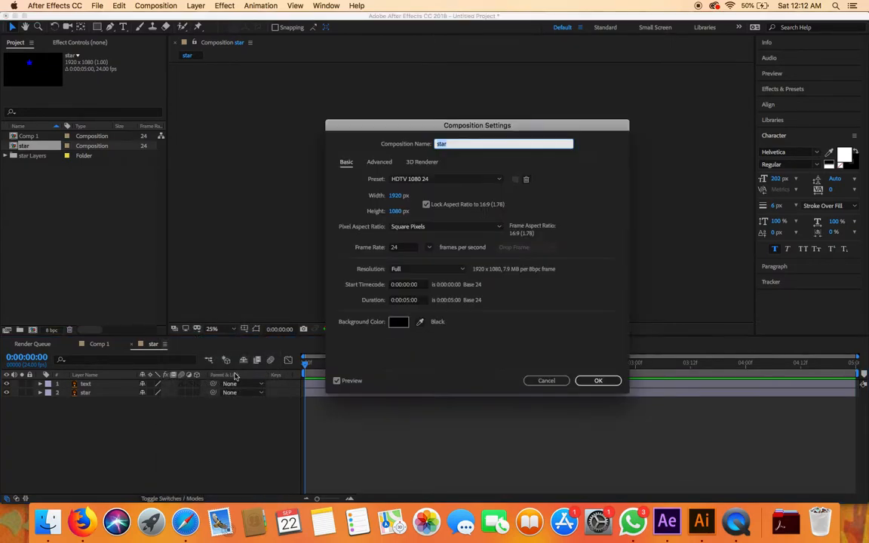
{"action": "left_click", "coordinate": [397, 320]}
{"action": "left_click_drag", "start_coordinate": [386, 291], "coordinate": [297, 147]}
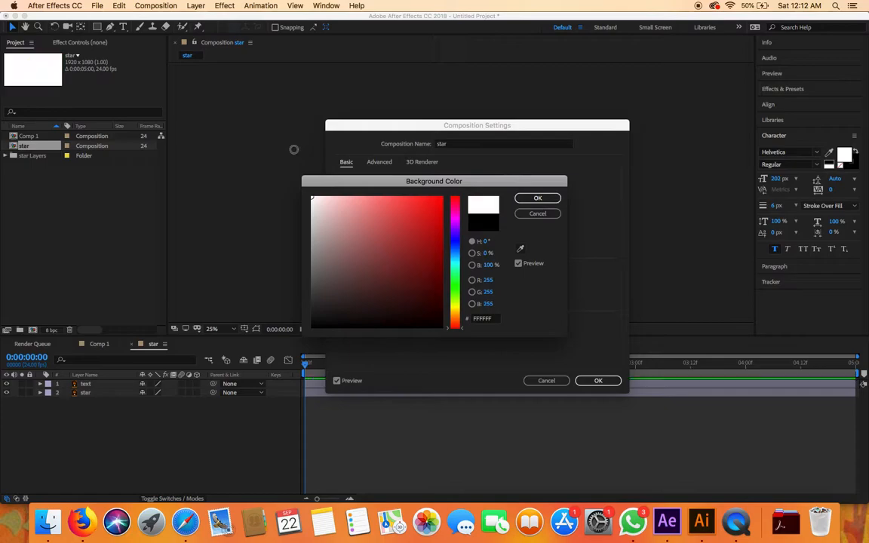
{"action": "left_click", "coordinate": [537, 198]}
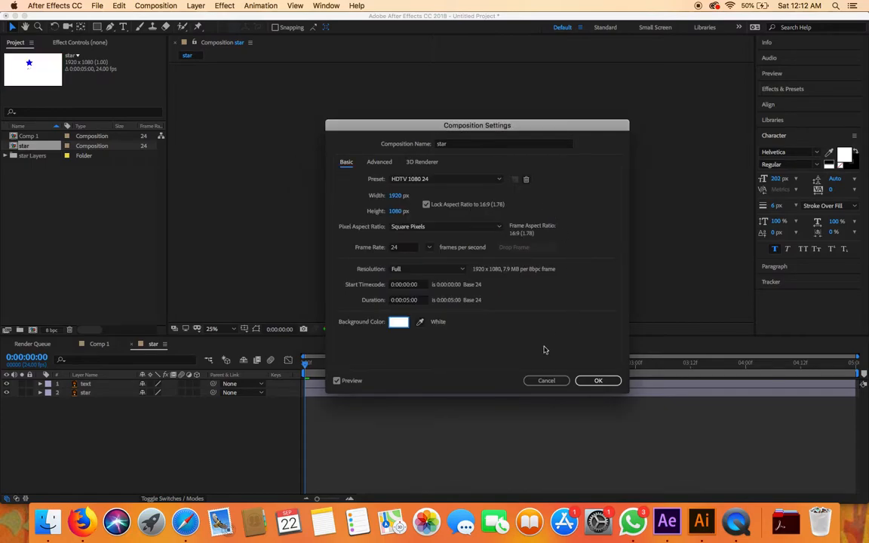
{"action": "left_click", "coordinate": [598, 380]}
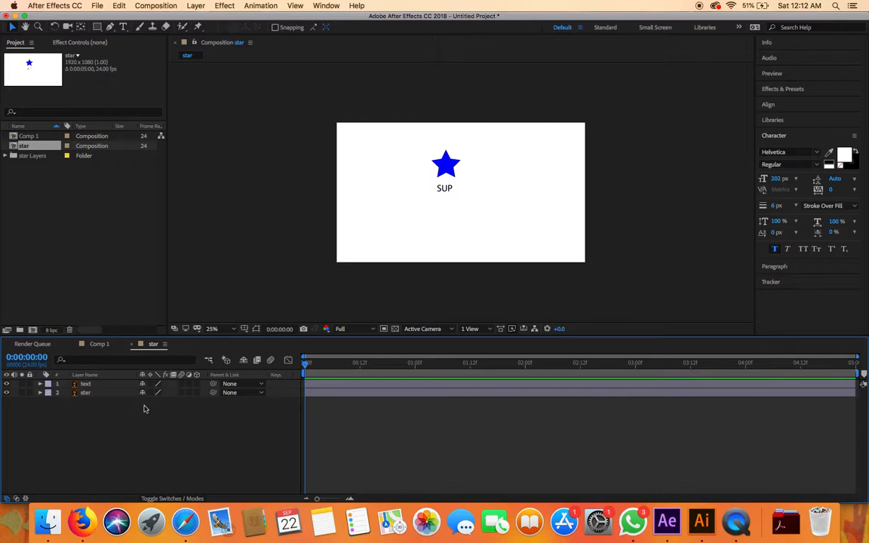
Try a red 1920 x 1080 solid as background beneath the text and star layers, and delete it.
{"action": "right_click", "coordinate": [111, 427]}
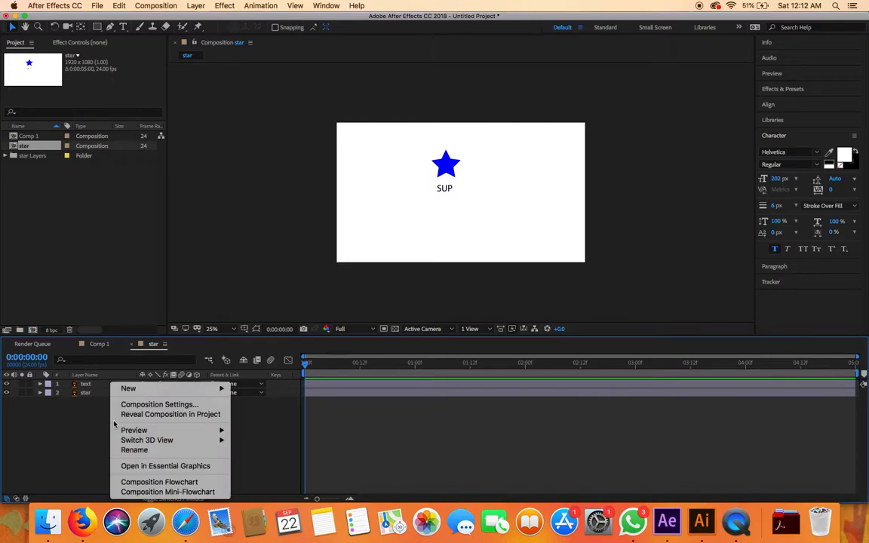
{"action": "mouse_move", "coordinate": [143, 392]}
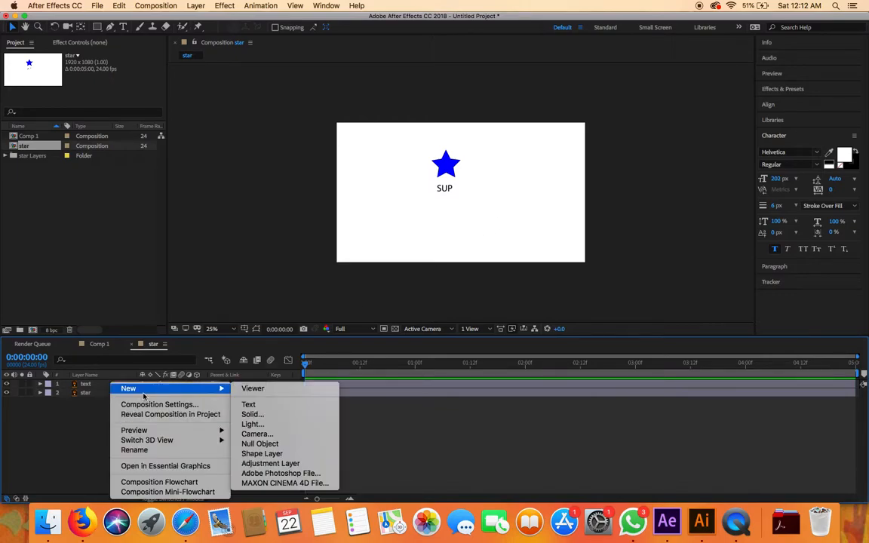
{"action": "left_click", "coordinate": [305, 415]}
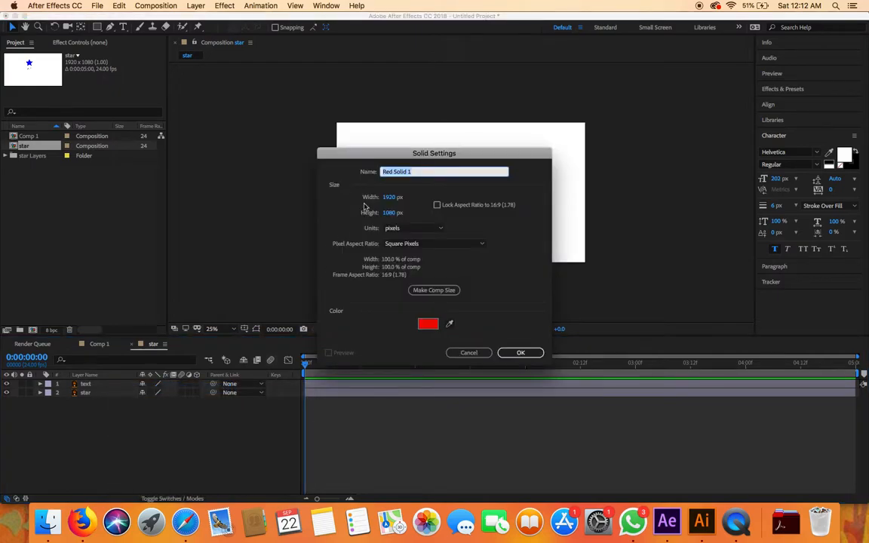
{"action": "left_click", "coordinate": [527, 356]}
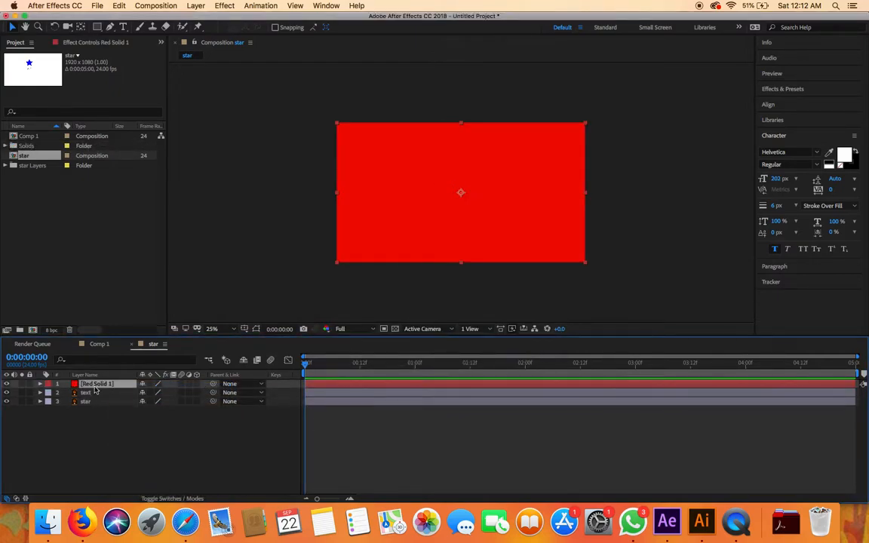
{"action": "left_click_drag", "start_coordinate": [98, 413], "coordinate": [102, 409]}
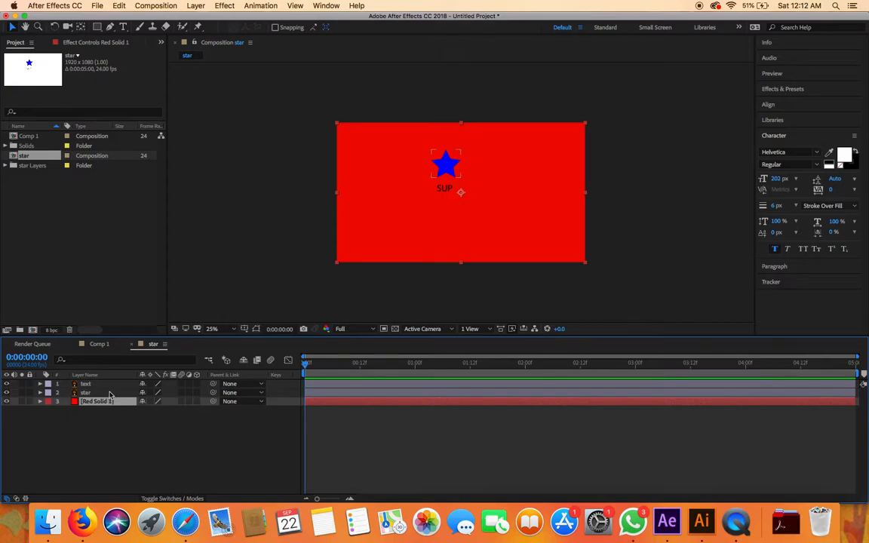
{"action": "key", "text": "Delete"}
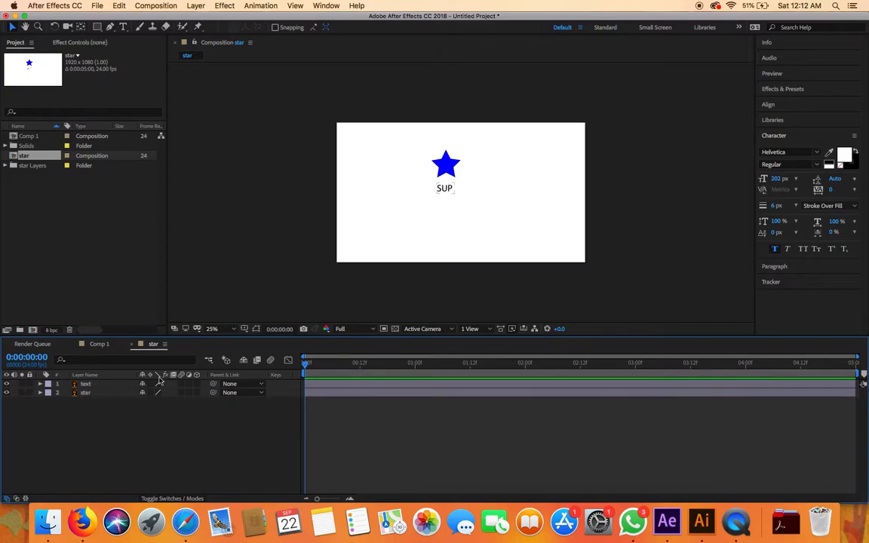
Move the star and the SUP text together toward the composition's center, with the star at about 925, 421.
{"action": "left_click_drag", "start_coordinate": [424, 139], "coordinate": [469, 179]}
{"action": "left_click", "coordinate": [531, 176]}
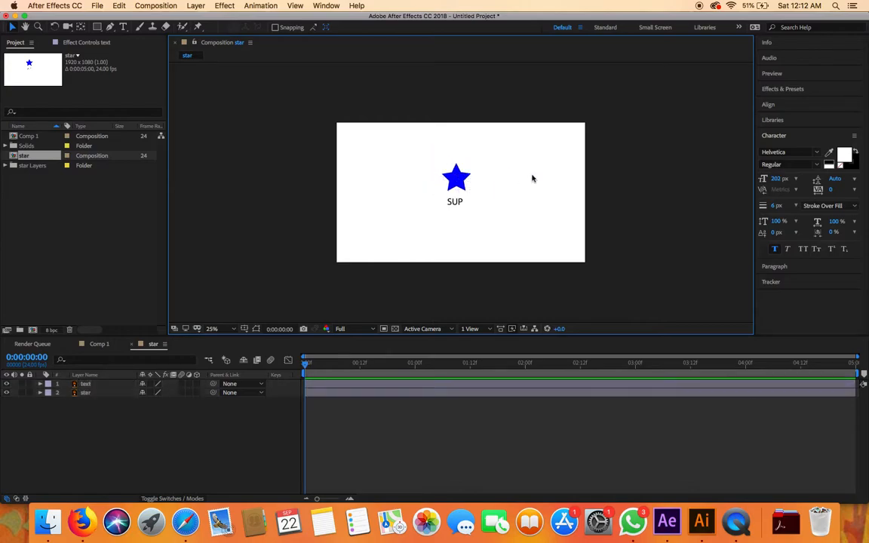
Add a Position keyframe to the star layer at frame 10, keeping the star at its spot above the text.
{"action": "left_click", "coordinate": [461, 179]}
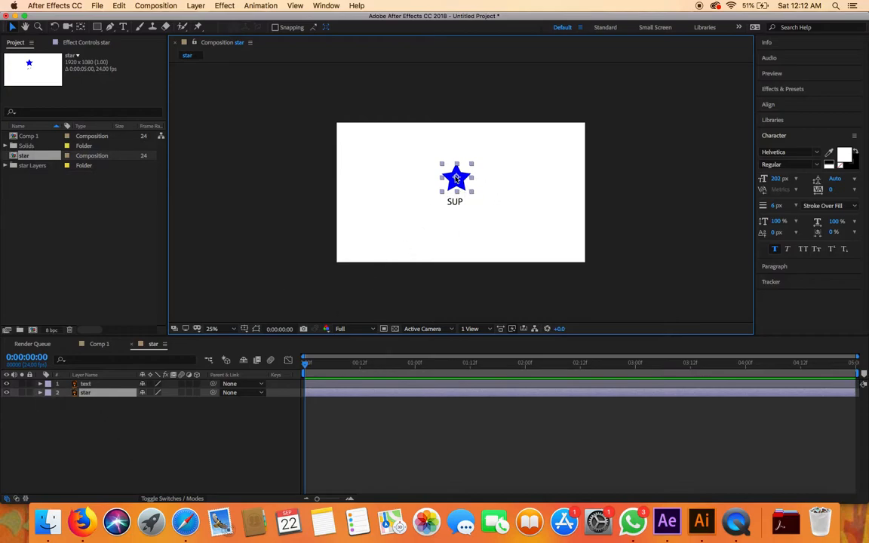
{"action": "left_click", "coordinate": [40, 393]}
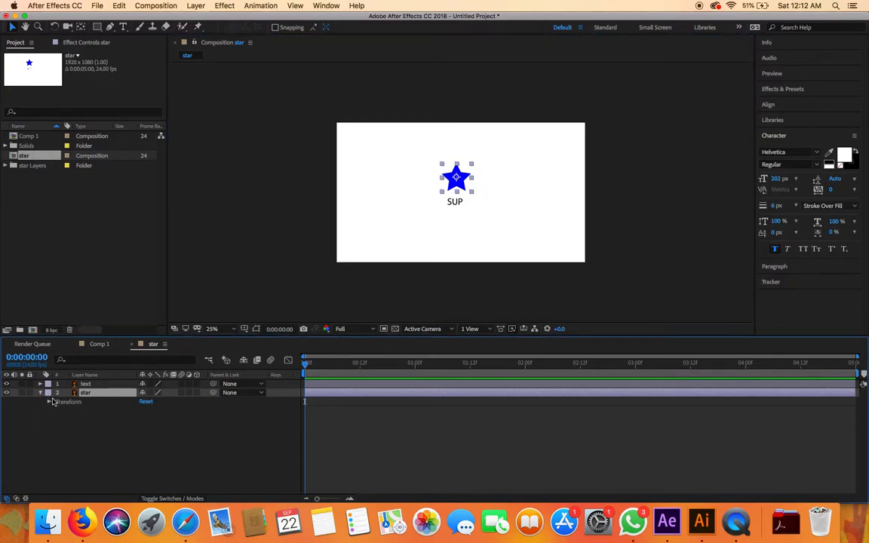
{"action": "left_click", "coordinate": [50, 402]}
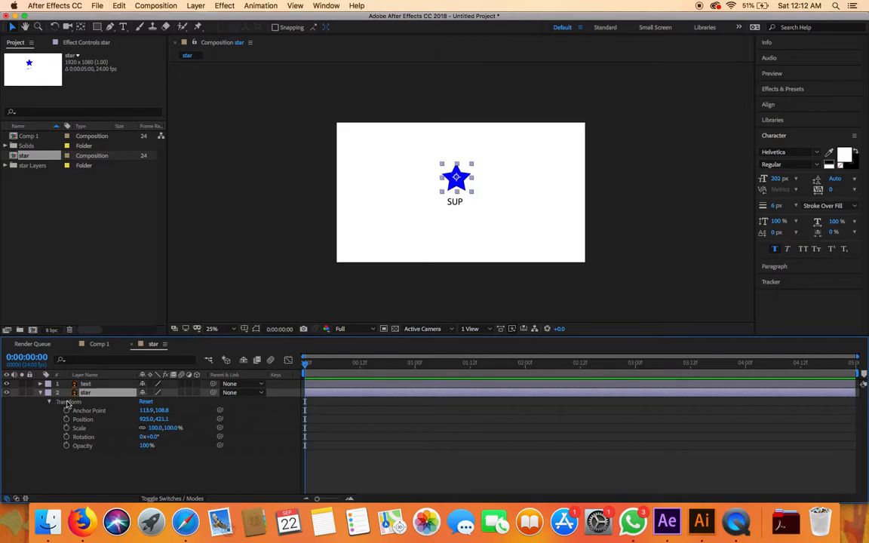
{"action": "left_click_drag", "start_coordinate": [317, 500], "coordinate": [339, 499]}
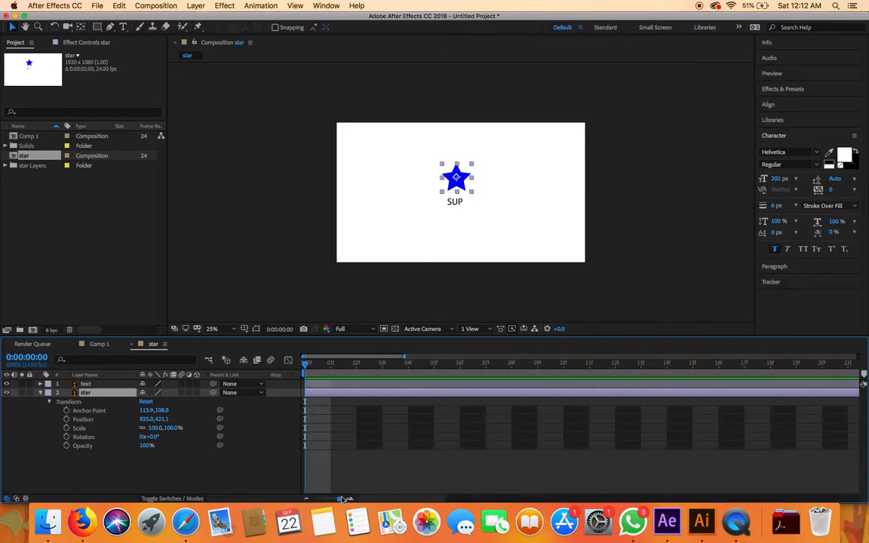
{"action": "left_click_drag", "start_coordinate": [330, 364], "coordinate": [574, 372]}
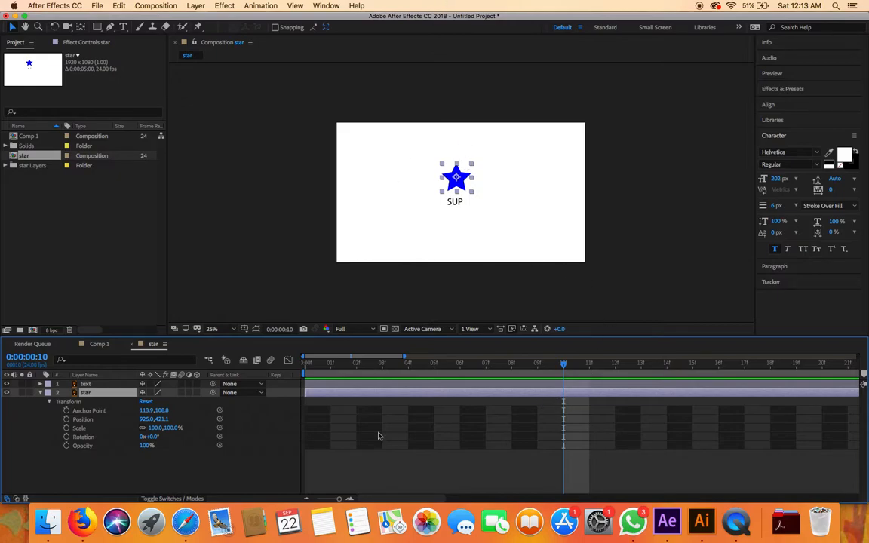
{"action": "left_click", "coordinate": [66, 421]}
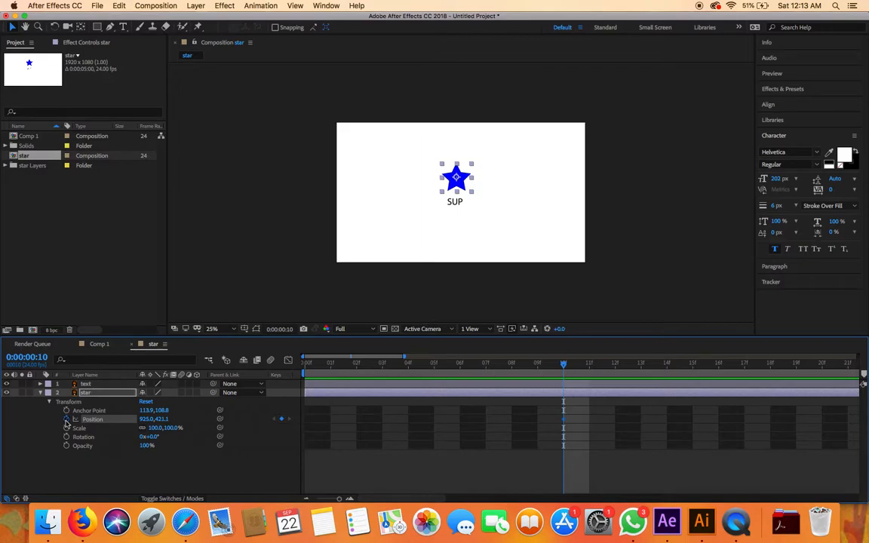
Set the star's Position at frame 0 to about 925, 1420, below the canvas, and preview the rising motion.
{"action": "left_click_drag", "start_coordinate": [562, 367], "coordinate": [264, 370]}
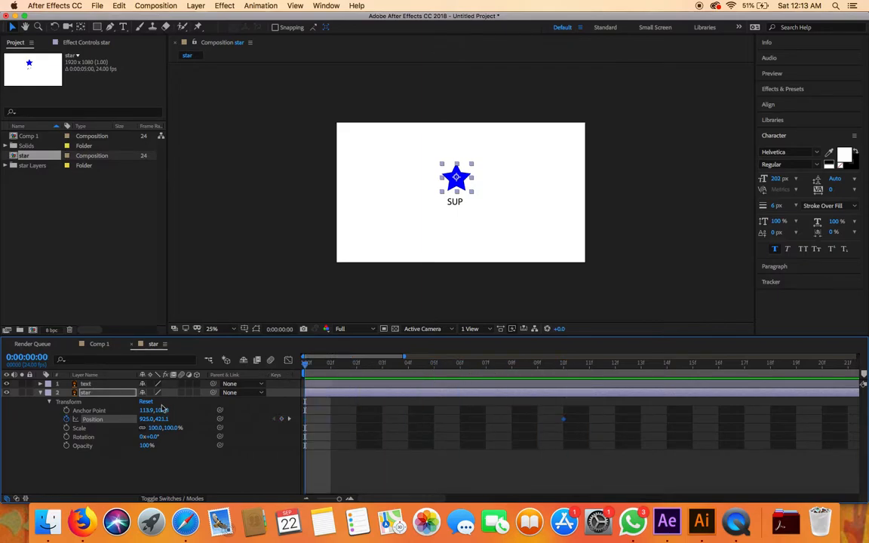
{"action": "left_click_drag", "start_coordinate": [161, 419], "coordinate": [689, 411]}
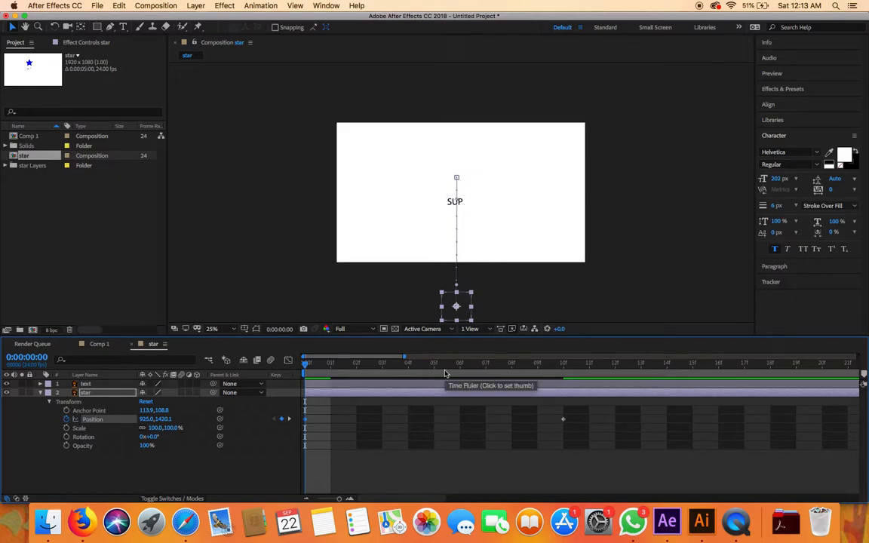
{"action": "key", "text": "space"}
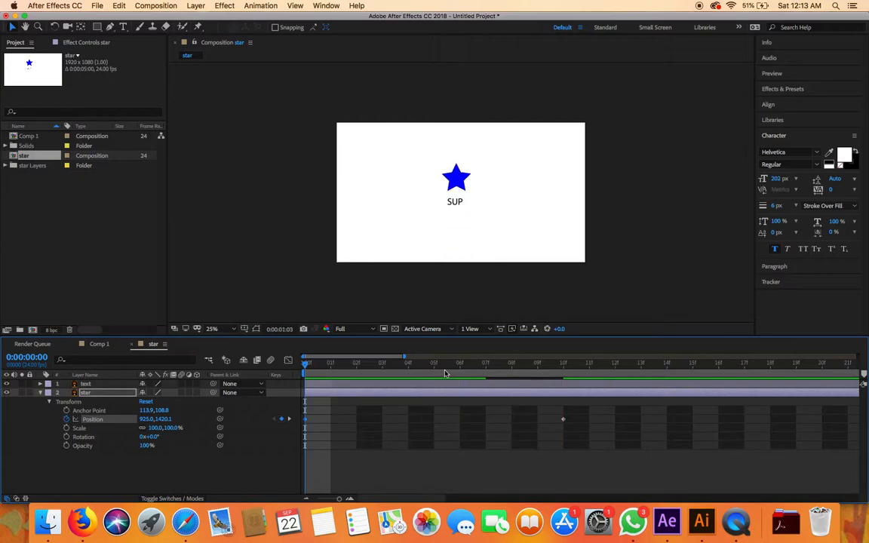
{"action": "key", "text": "space"}
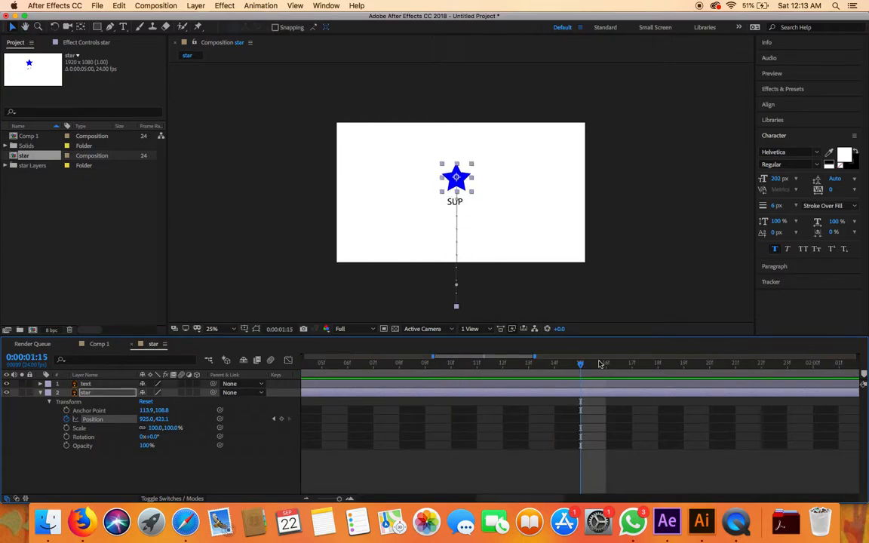
Undo the accidental sideways shift of the star at frame 16 and replay its rise from the start.
{"action": "left_click_drag", "start_coordinate": [586, 369], "coordinate": [2, 374]}
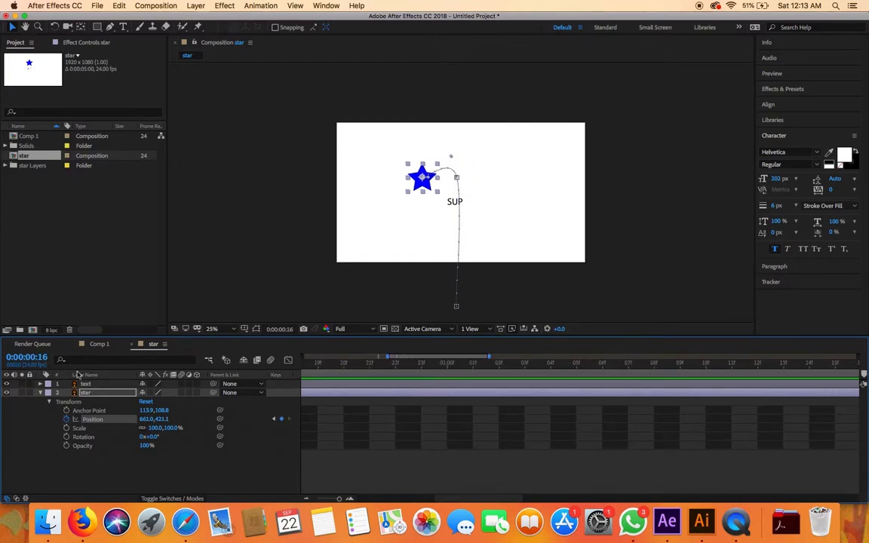
{"action": "key", "text": "super+z"}
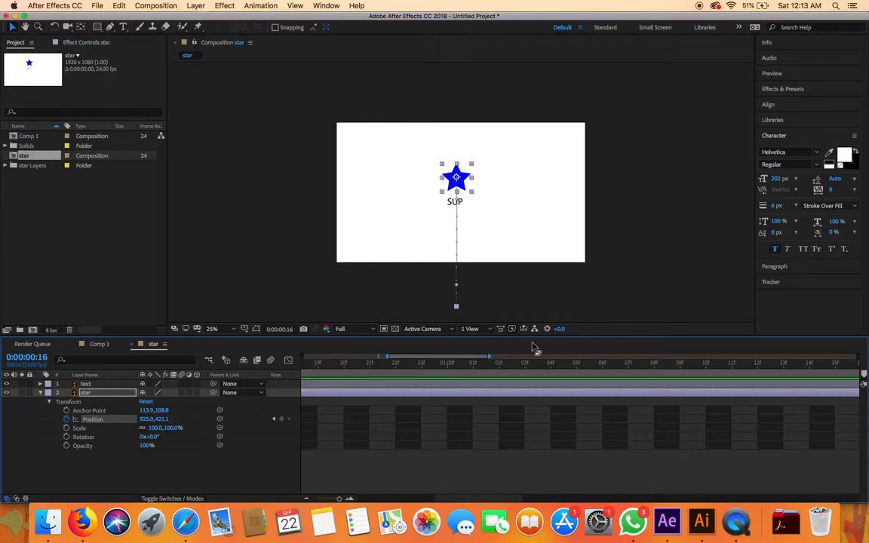
{"action": "left_click_drag", "start_coordinate": [463, 501], "coordinate": [324, 510]}
{"action": "left_click_drag", "start_coordinate": [719, 366], "coordinate": [294, 369]}
{"action": "key", "text": "space"}
{"action": "key", "text": "space"}
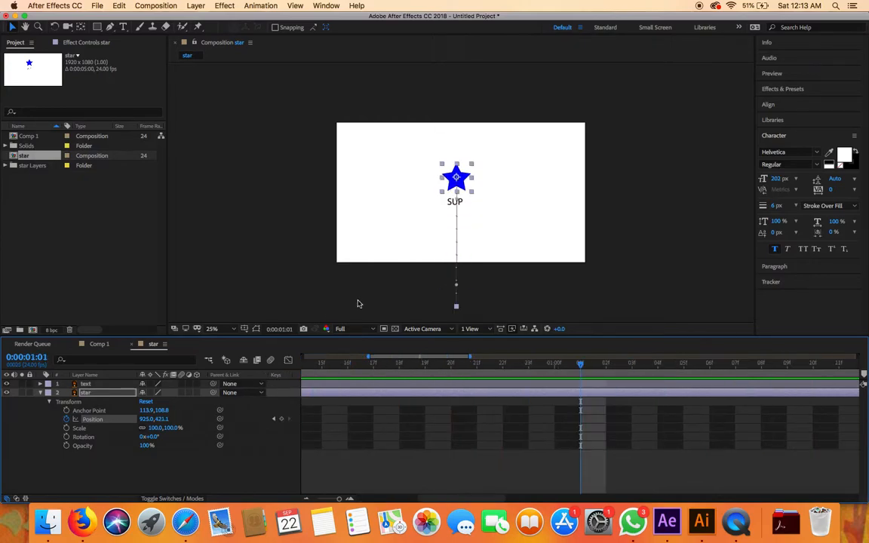
{"action": "left_click_drag", "start_coordinate": [577, 367], "coordinate": [2, 425]}
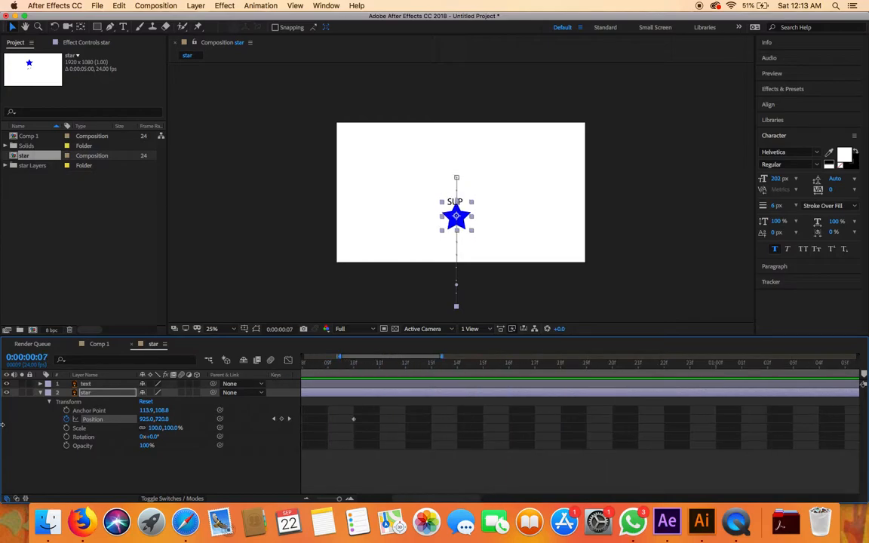
Add a Rotation keyframe to the SUP text layer at frame 10, leaving the text upright.
{"action": "left_click", "coordinate": [41, 394]}
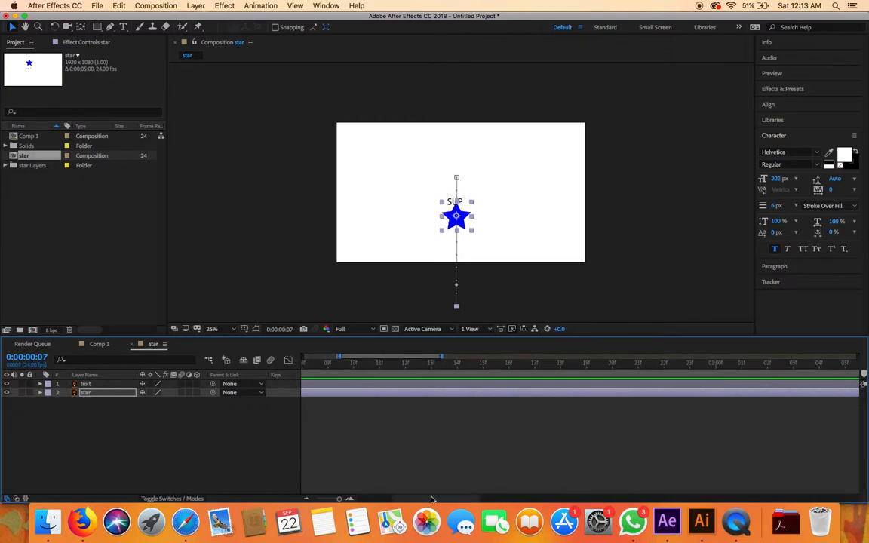
{"action": "left_click_drag", "start_coordinate": [338, 499], "coordinate": [313, 499]}
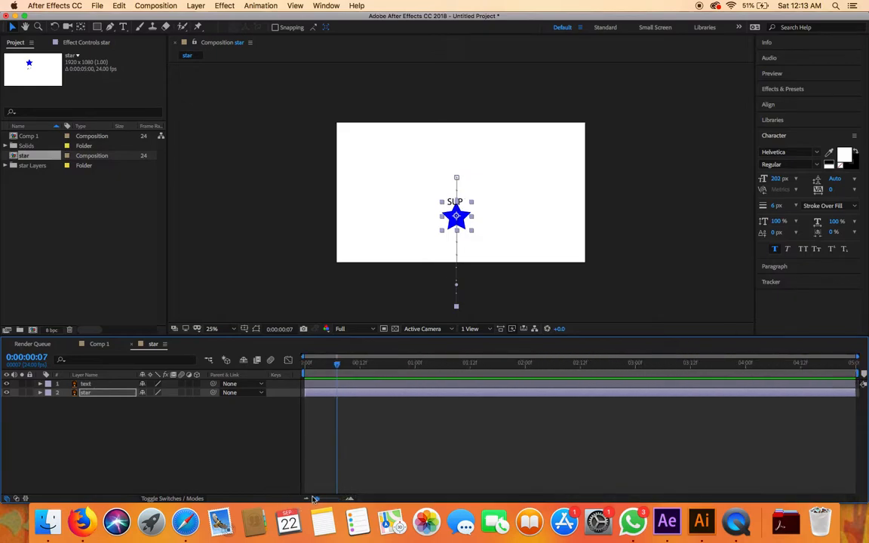
{"action": "left_click_drag", "start_coordinate": [337, 366], "coordinate": [305, 367]}
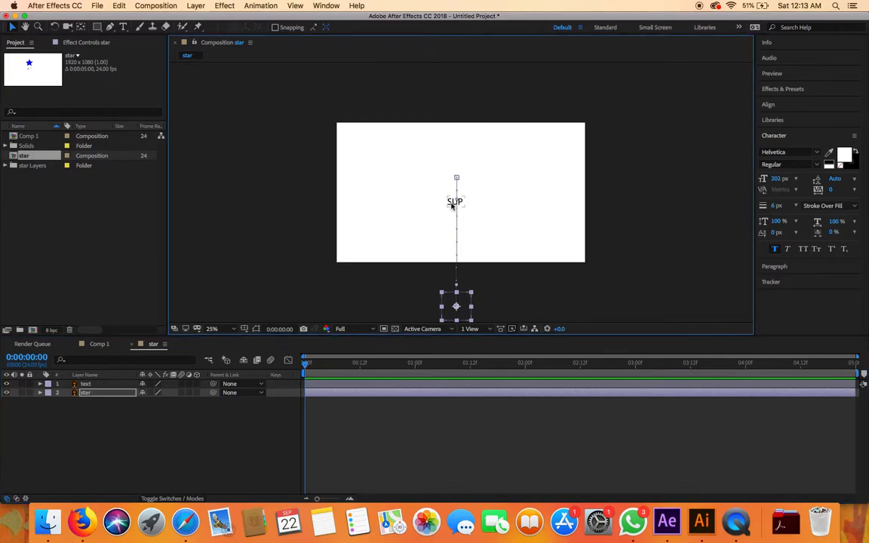
{"action": "left_click", "coordinate": [86, 384]}
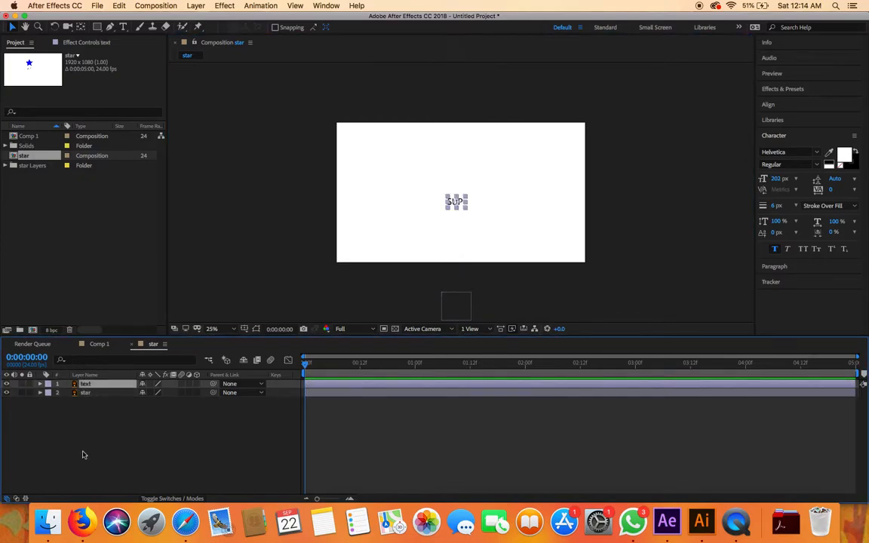
{"action": "left_click", "coordinate": [40, 385]}
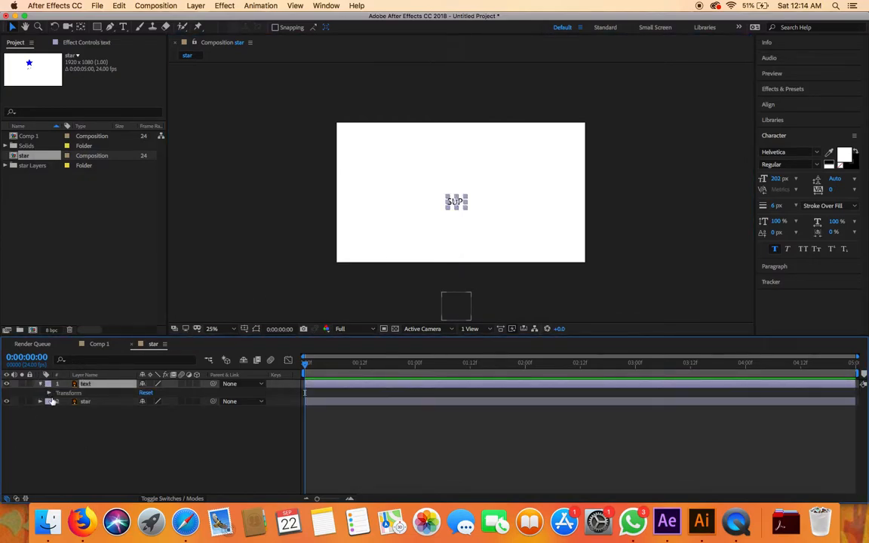
{"action": "left_click", "coordinate": [50, 394]}
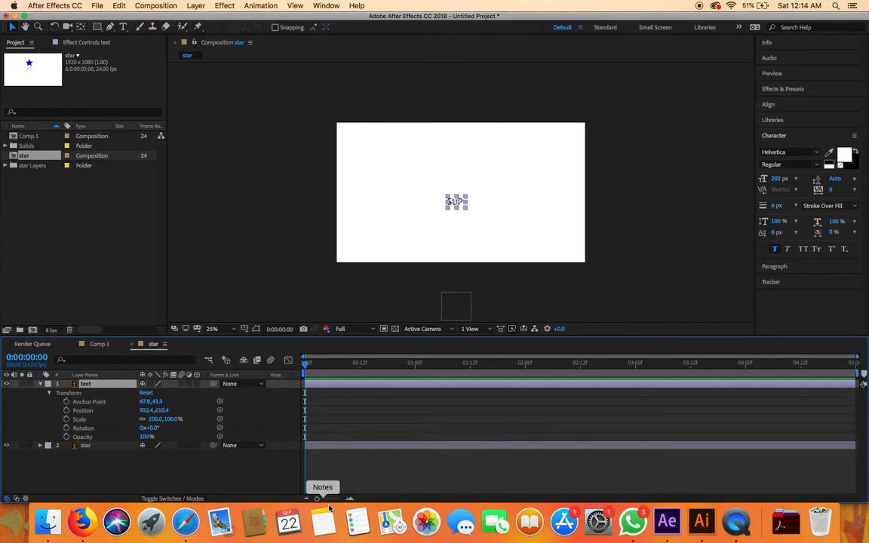
{"action": "left_click_drag", "start_coordinate": [317, 499], "coordinate": [340, 500]}
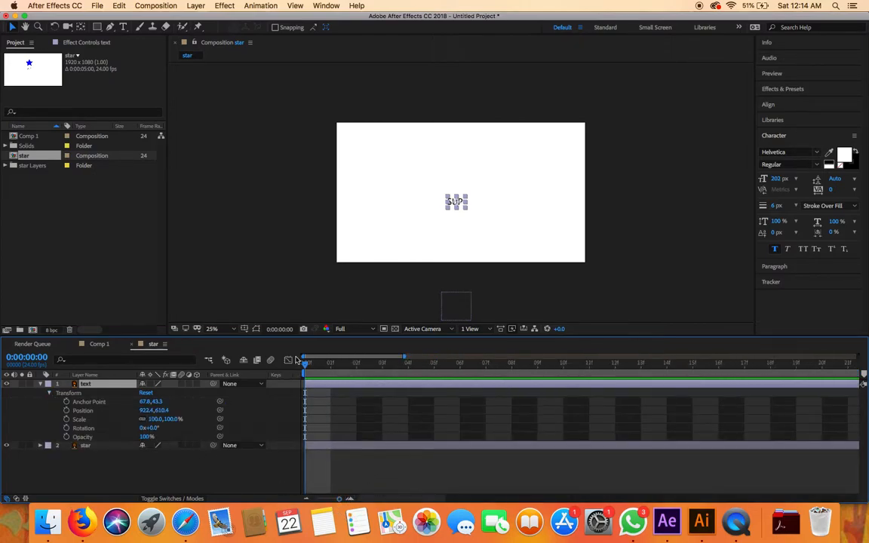
{"action": "left_click_drag", "start_coordinate": [306, 366], "coordinate": [563, 367]}
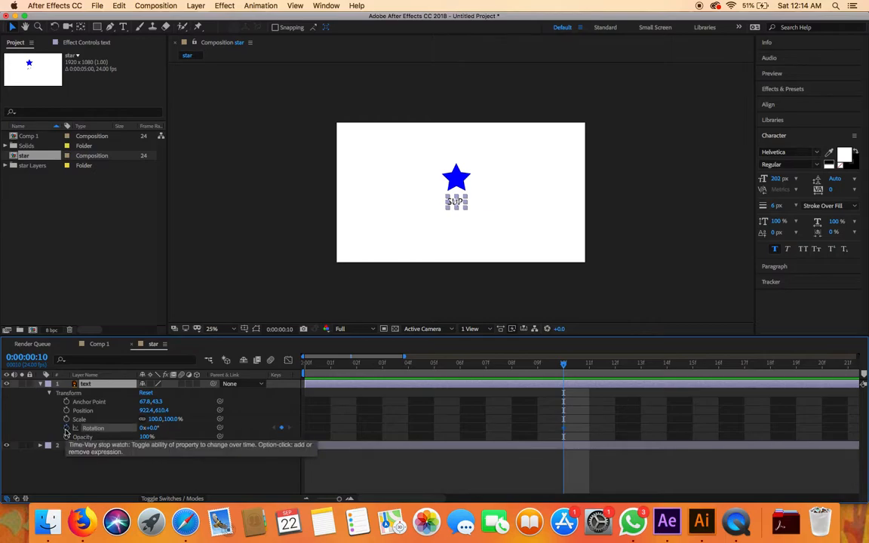
{"action": "left_click", "coordinate": [66, 428]}
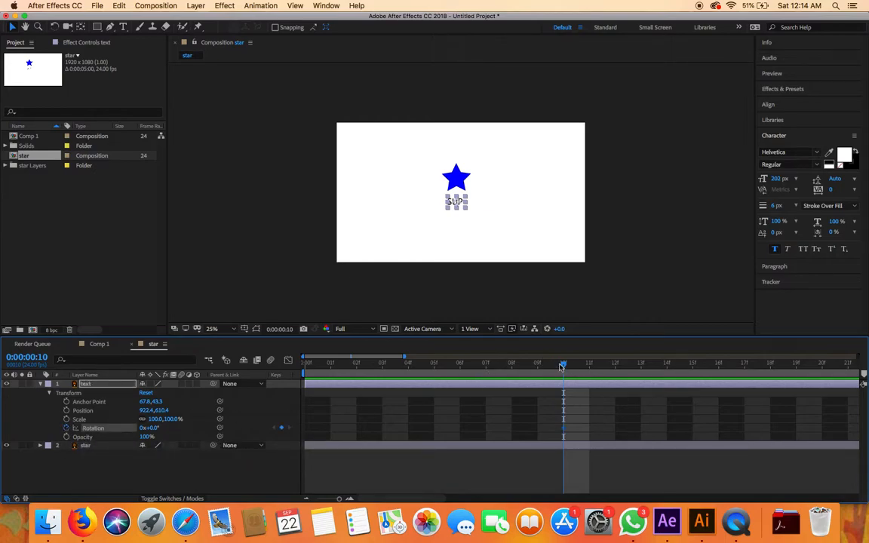
Set the text layer's Rotation at frame 0 to about 3x+74° and preview the spin.
{"action": "left_click_drag", "start_coordinate": [525, 366], "coordinate": [294, 381]}
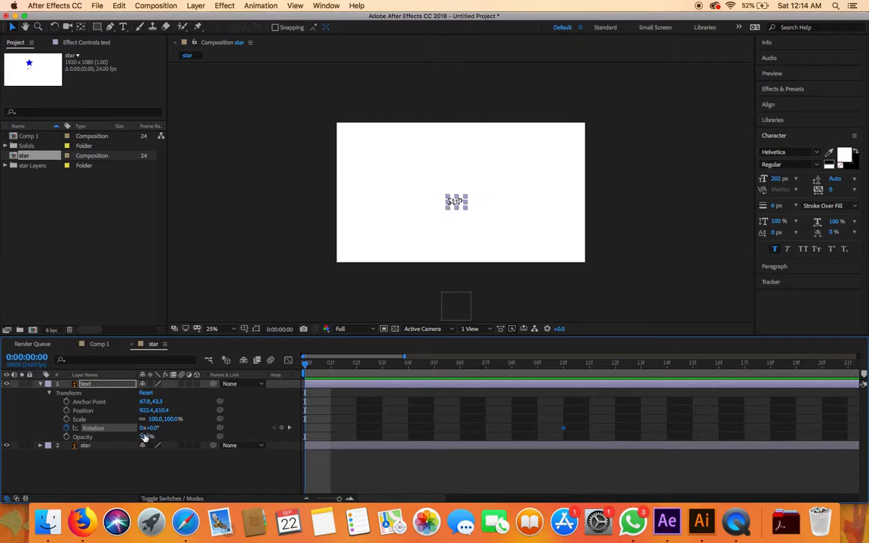
{"action": "left_click_drag", "start_coordinate": [150, 433], "coordinate": [734, 418]}
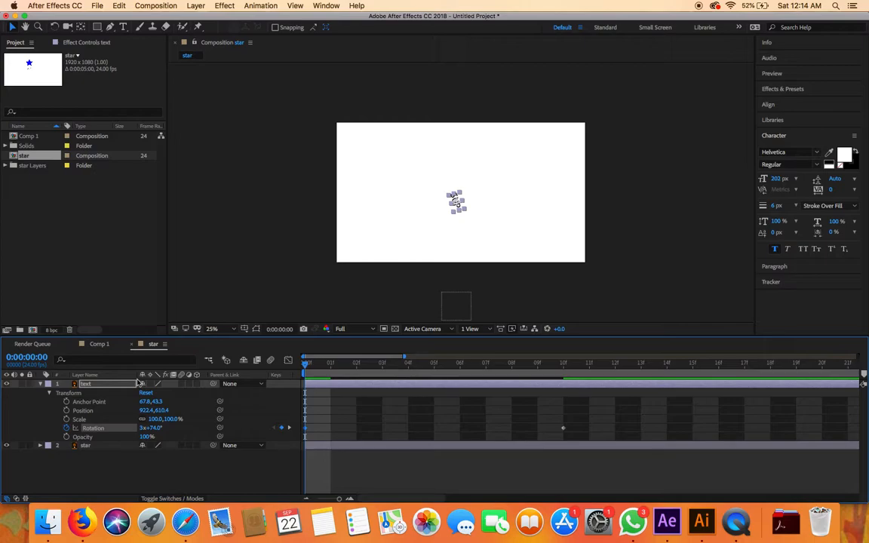
{"action": "key", "text": "space"}
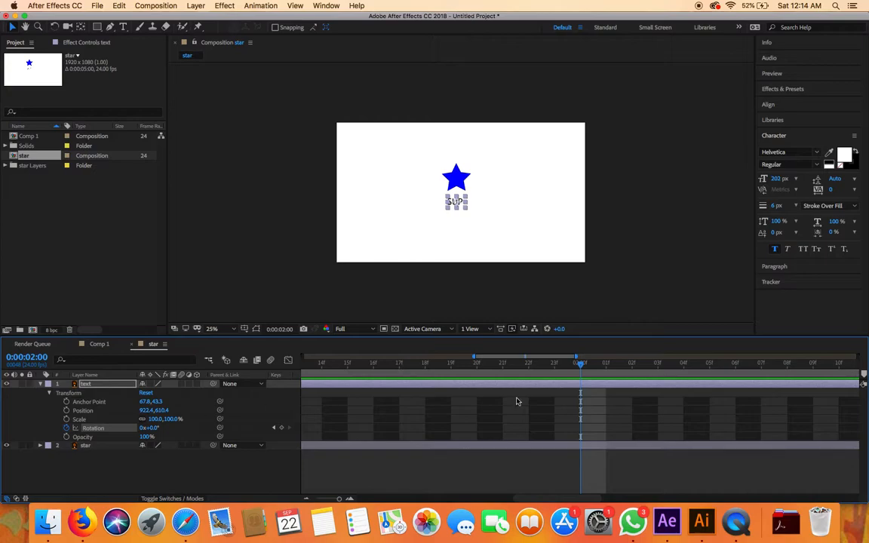
{"action": "left_click_drag", "start_coordinate": [581, 364], "coordinate": [218, 341]}
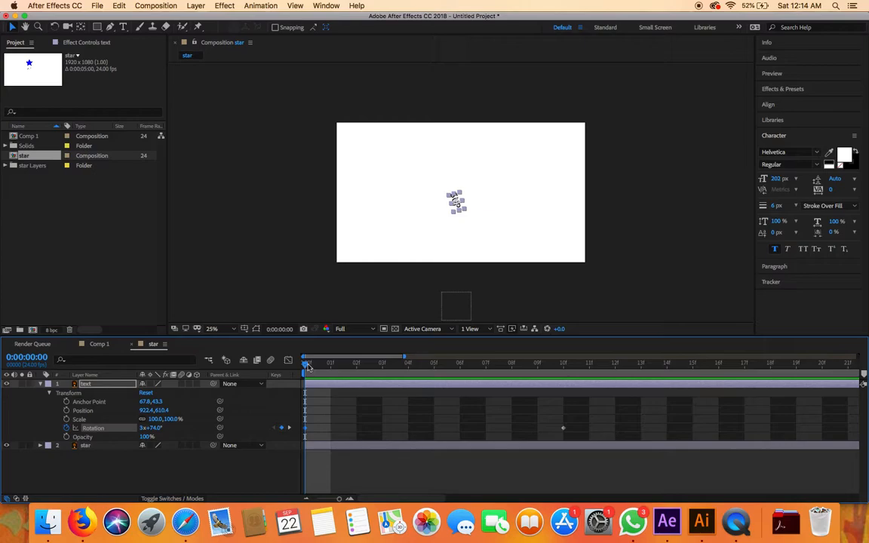
Add a Scale keyframe at 100% to the star layer at frame 7.
{"action": "left_click", "coordinate": [41, 384]}
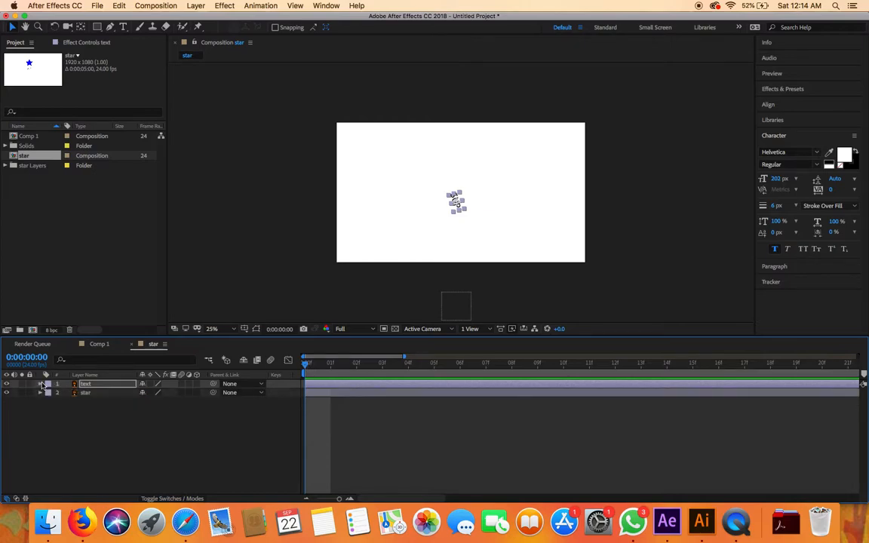
{"action": "left_click", "coordinate": [41, 394]}
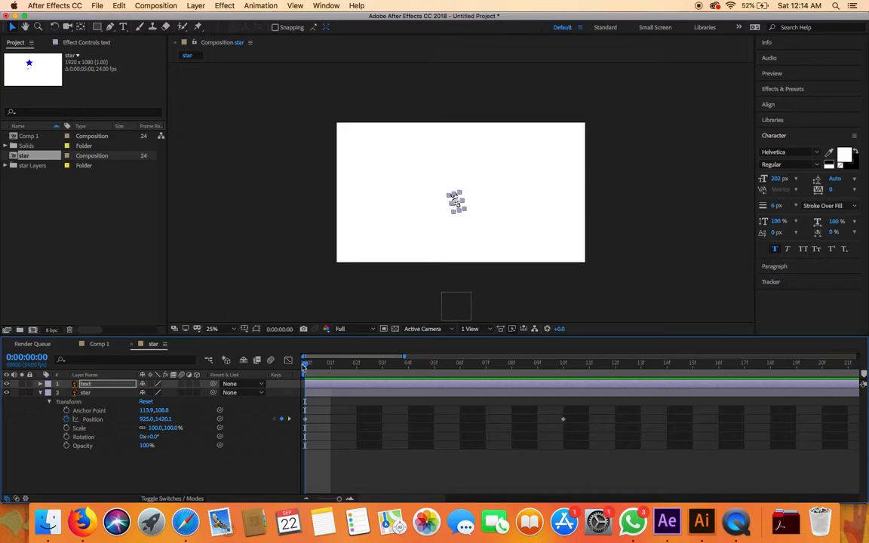
{"action": "left_click", "coordinate": [87, 393]}
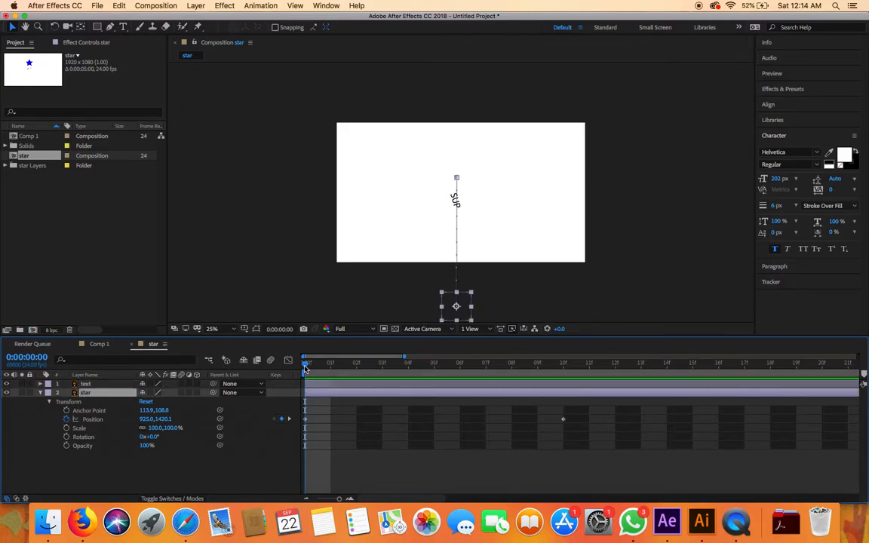
{"action": "mouse_move", "coordinate": [306, 367]}
{"action": "left_mouse_down"}
{"action": "mouse_move", "coordinate": [383, 369]}
{"action": "mouse_move", "coordinate": [477, 392]}
{"action": "left_mouse_up"}
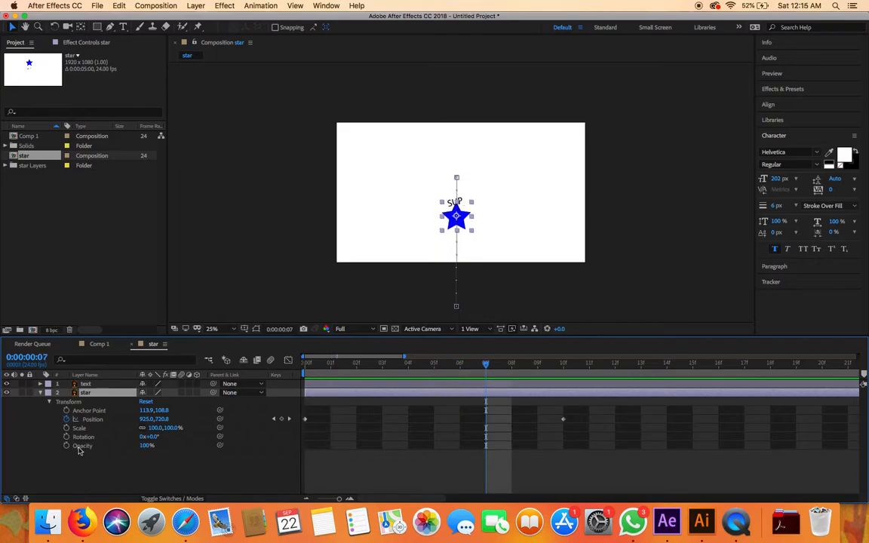
{"action": "left_click", "coordinate": [67, 428]}
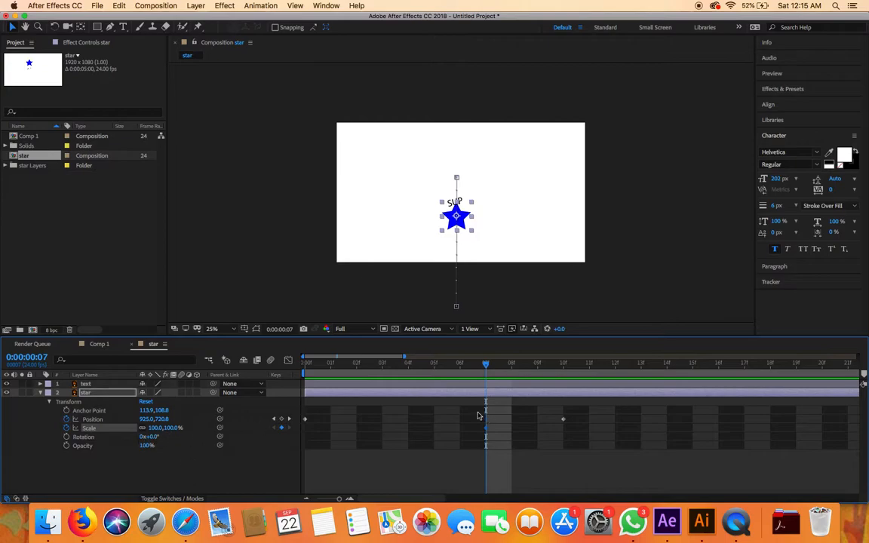
Enlarge the star's Scale at frame 10 to about 631% and return the playhead to frame 0.
{"action": "left_click_drag", "start_coordinate": [494, 364], "coordinate": [570, 369]}
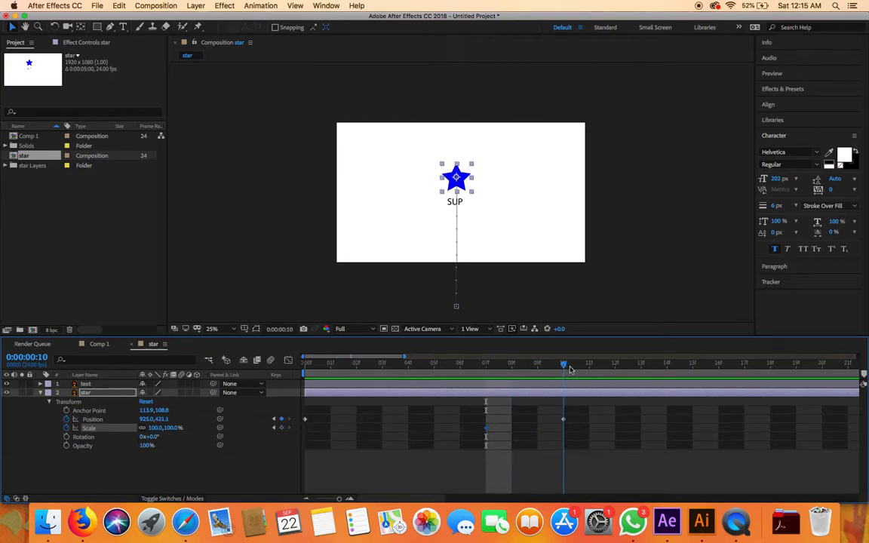
{"action": "left_click_drag", "start_coordinate": [172, 428], "coordinate": [446, 425]}
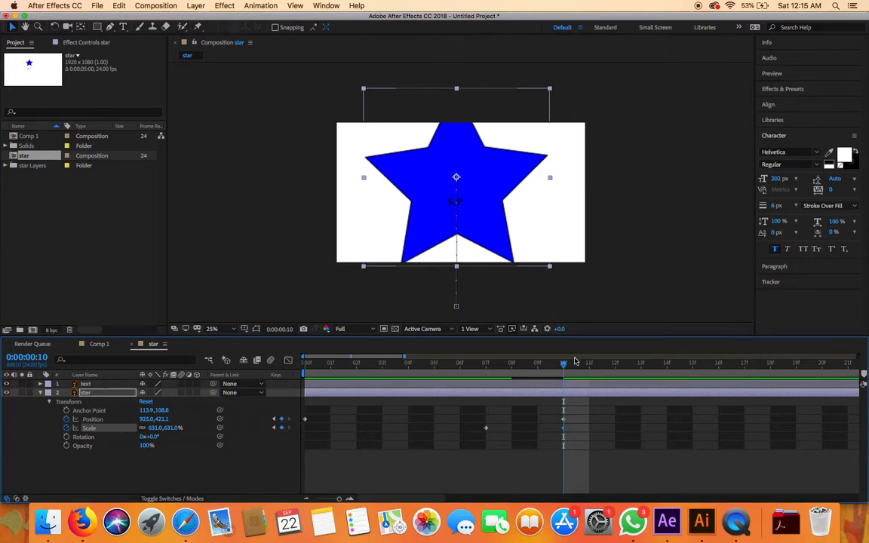
{"action": "left_click_drag", "start_coordinate": [564, 364], "coordinate": [298, 363]}
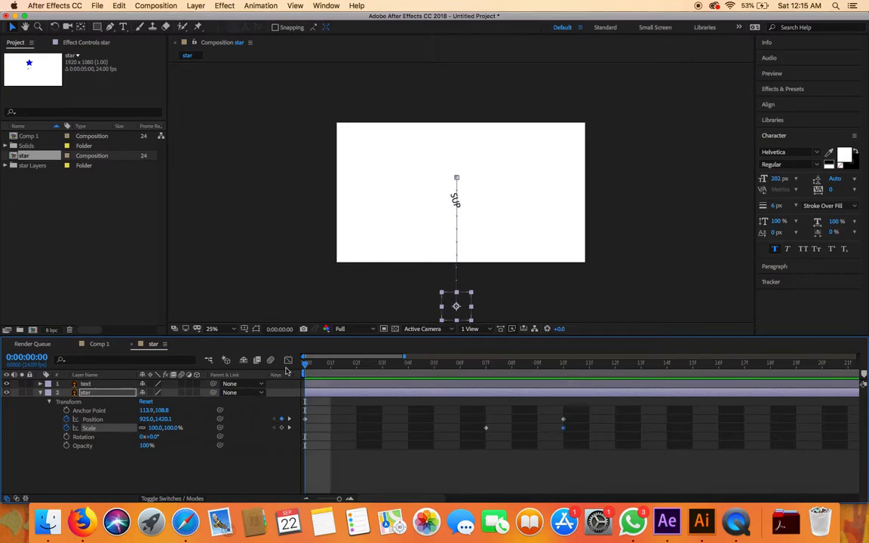
Preview the star's position and scale animation, and return the playhead to frame 0.
{"action": "key", "text": "space"}
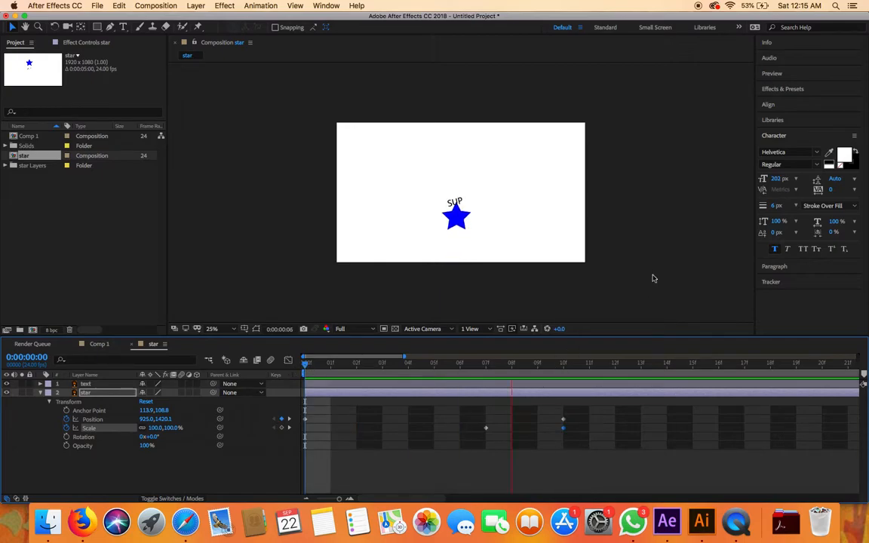
{"action": "key", "text": "space"}
{"action": "left_click_drag", "start_coordinate": [583, 366], "coordinate": [238, 332]}
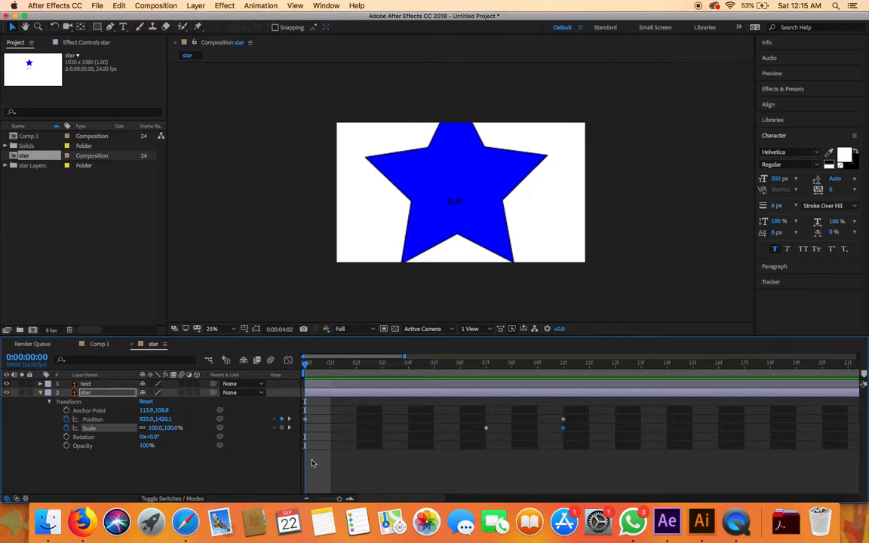
Apply Easy Ease to the star layer's Position keyframe at frame 0.
{"action": "right_click", "coordinate": [306, 420]}
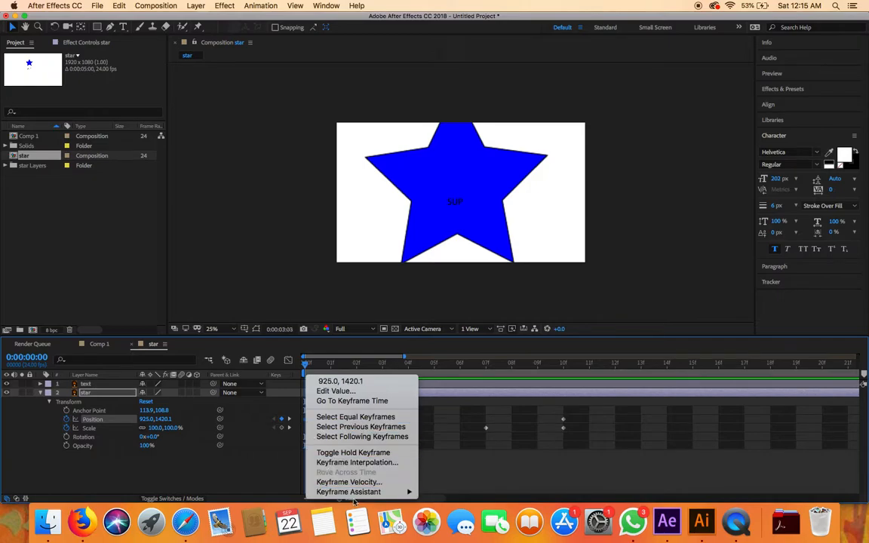
{"action": "mouse_move", "coordinate": [355, 493]}
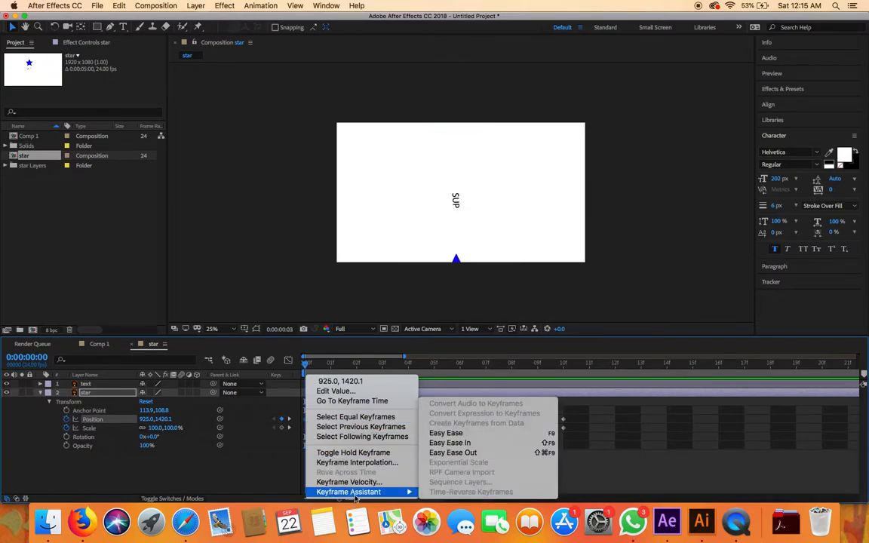
{"action": "left_click", "coordinate": [476, 434]}
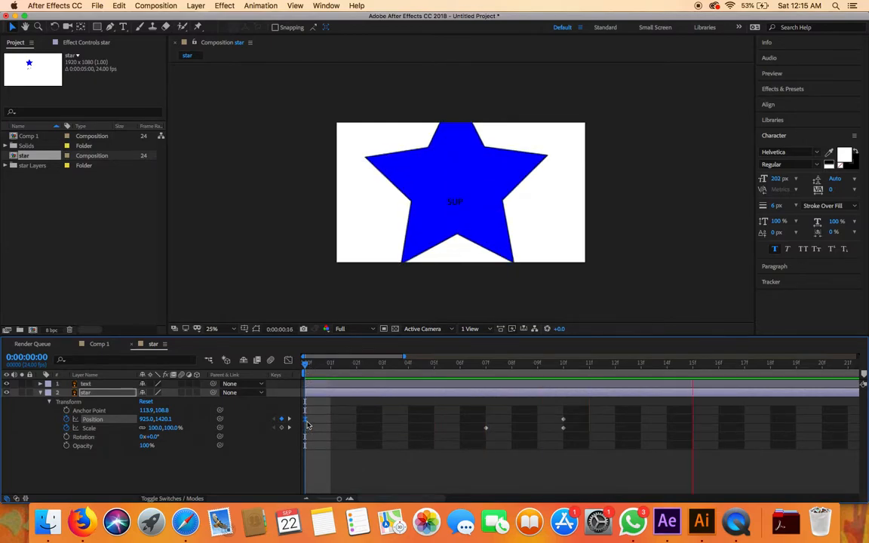
Play the eased star animation from the start with the full five-second timeline shown, and return the playhead to frame 0.
{"action": "key", "text": "space"}
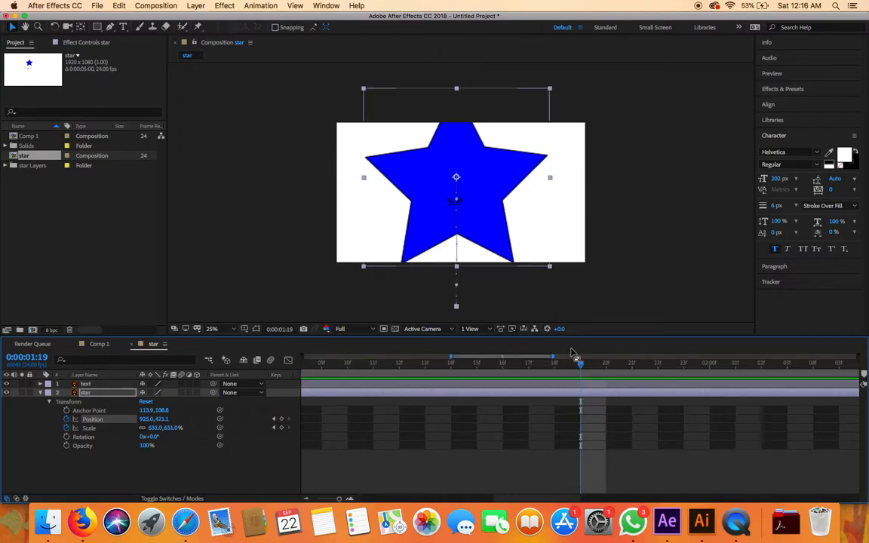
{"action": "left_click_drag", "start_coordinate": [580, 366], "coordinate": [129, 363]}
{"action": "left_click_drag", "start_coordinate": [338, 500], "coordinate": [317, 498]}
{"action": "left_click", "coordinate": [277, 313]}
{"action": "key", "text": "space"}
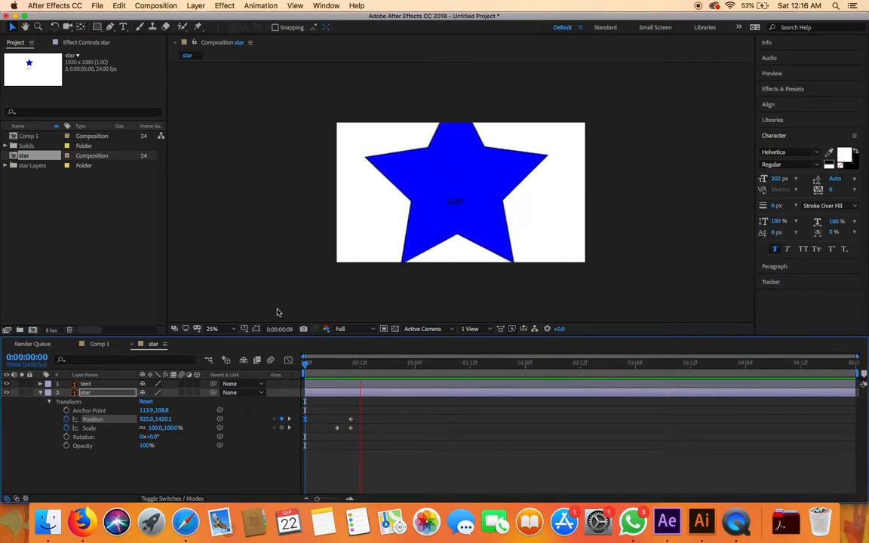
{"action": "key", "text": "space"}
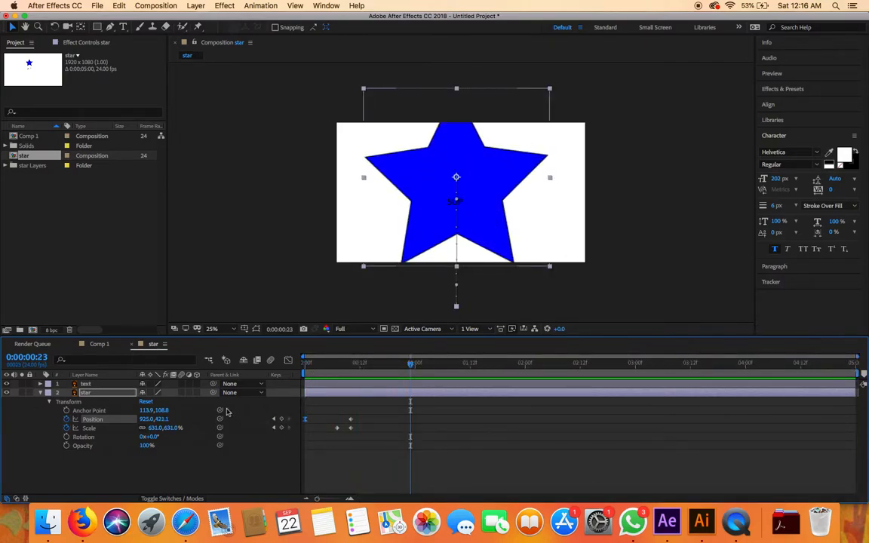
{"action": "left_click_drag", "start_coordinate": [411, 367], "coordinate": [295, 367]}
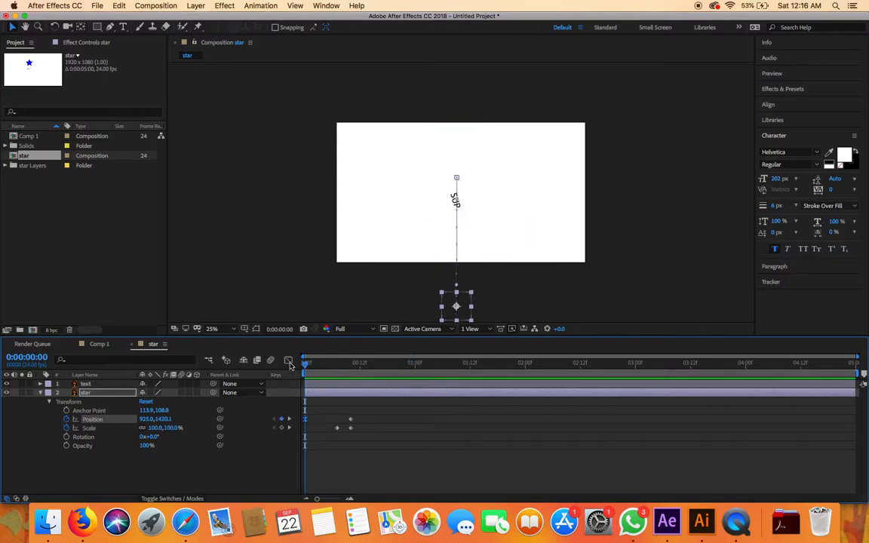